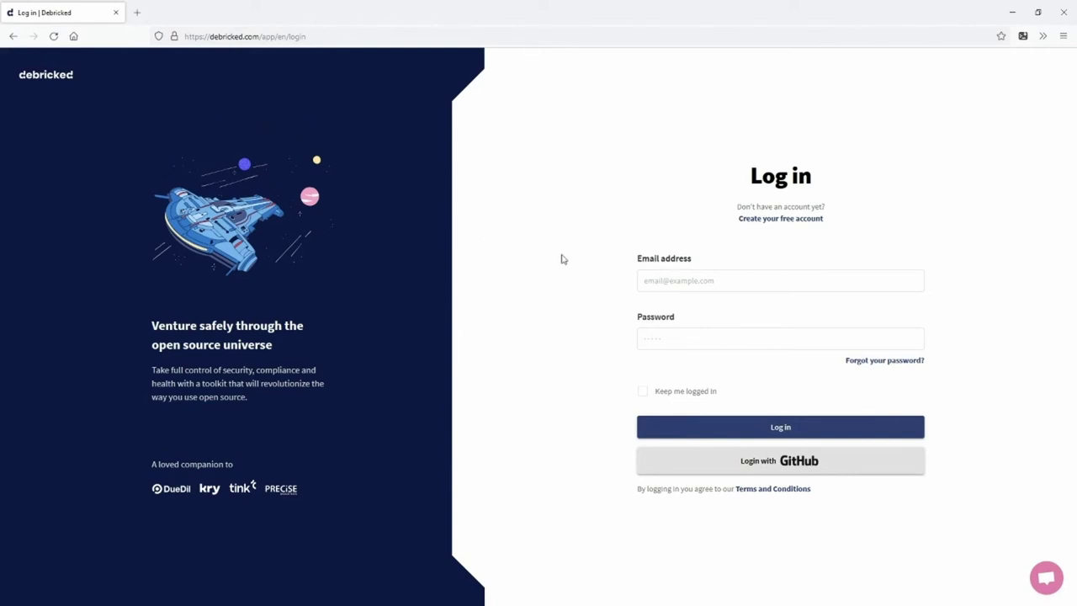
Log in with the GitHub account and open the Overview to inspect the recent end of the vulnerability trend chart
{"action": "left_click", "coordinate": [765, 470]}
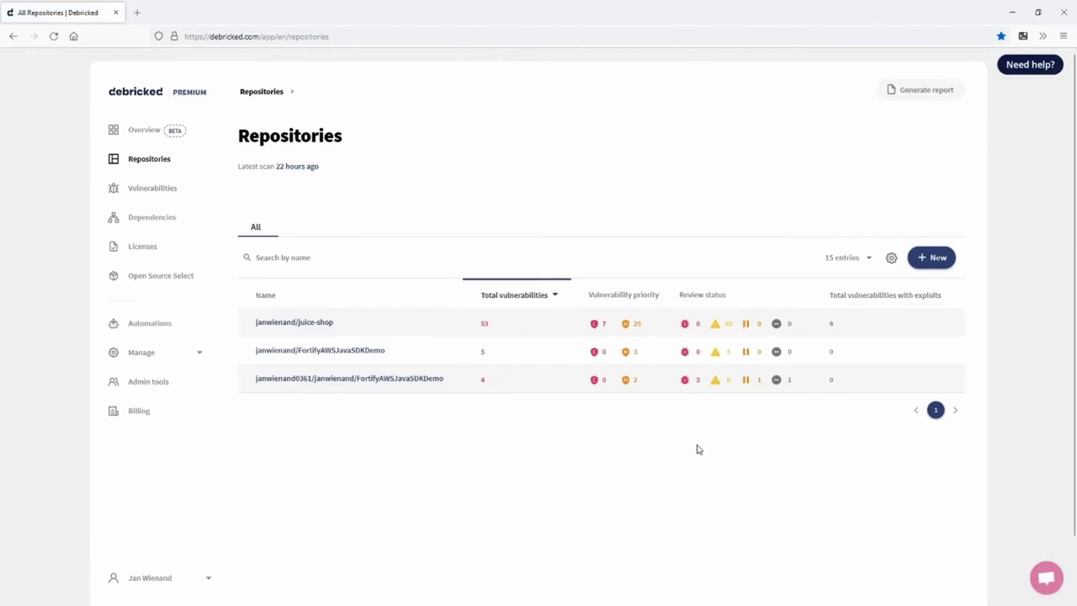
{"action": "left_click", "coordinate": [152, 132]}
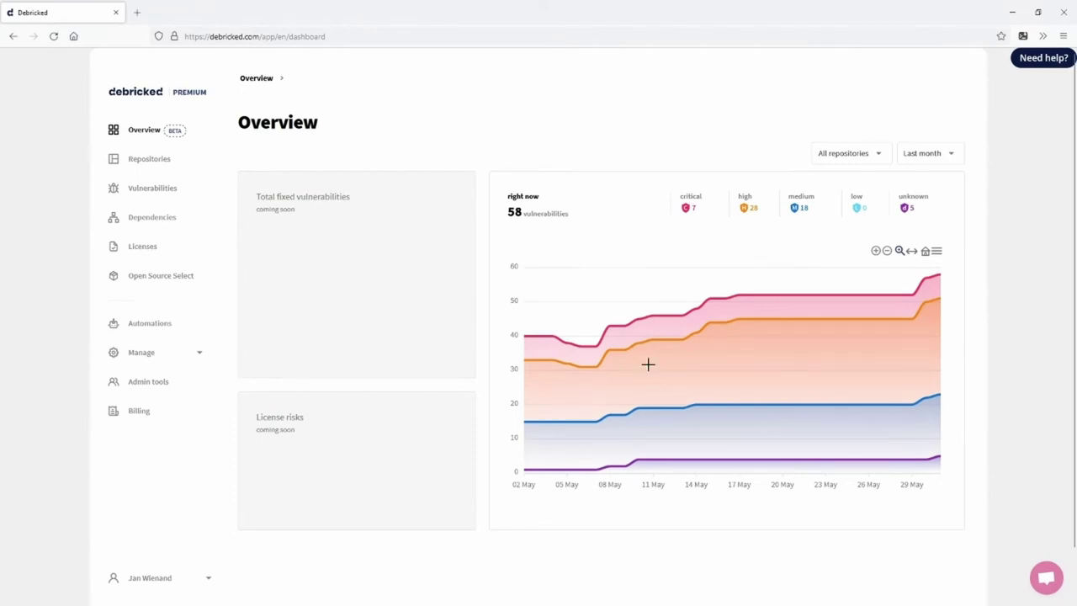
{"action": "mouse_move", "coordinate": [865, 286]}
{"action": "mouse_move", "coordinate": [920, 265]}
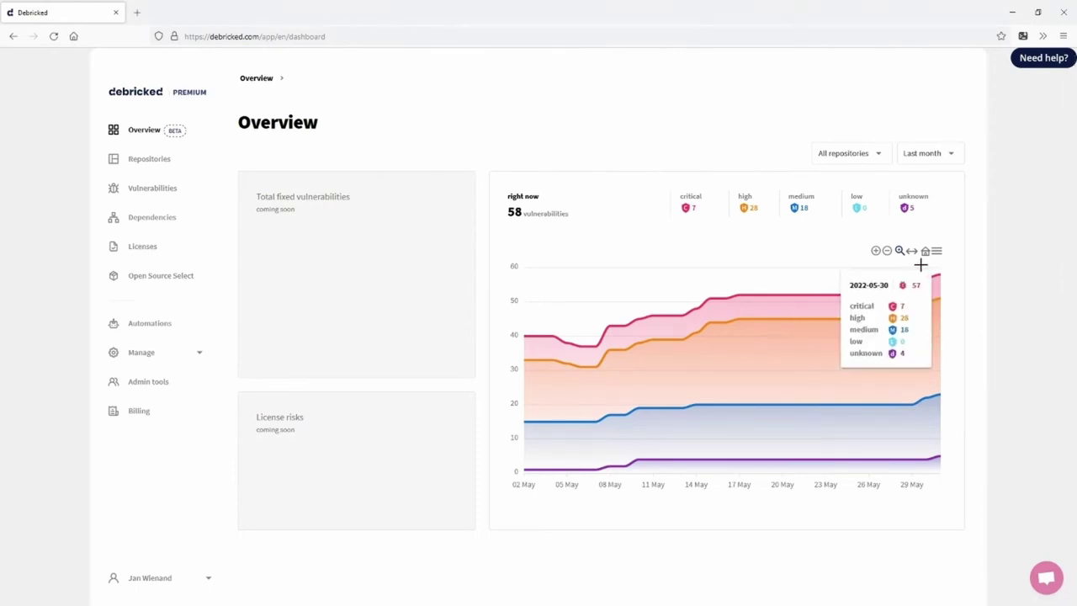
Open the juice-shop repository from the repository list and show the details of vulnerability CVE-2021-23449
{"action": "left_click", "coordinate": [162, 169]}
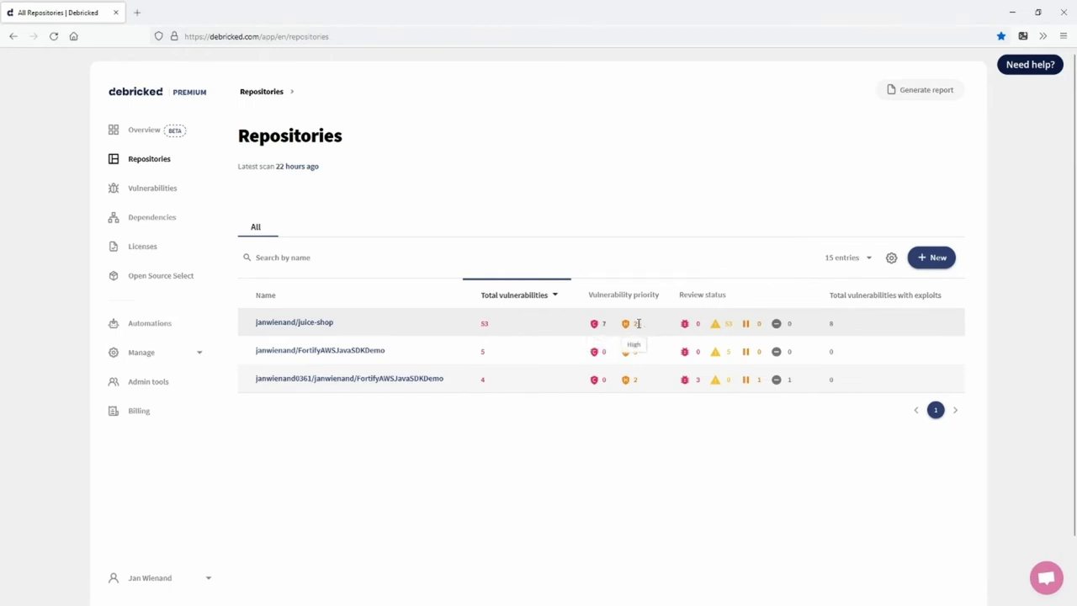
{"action": "left_click", "coordinate": [327, 323]}
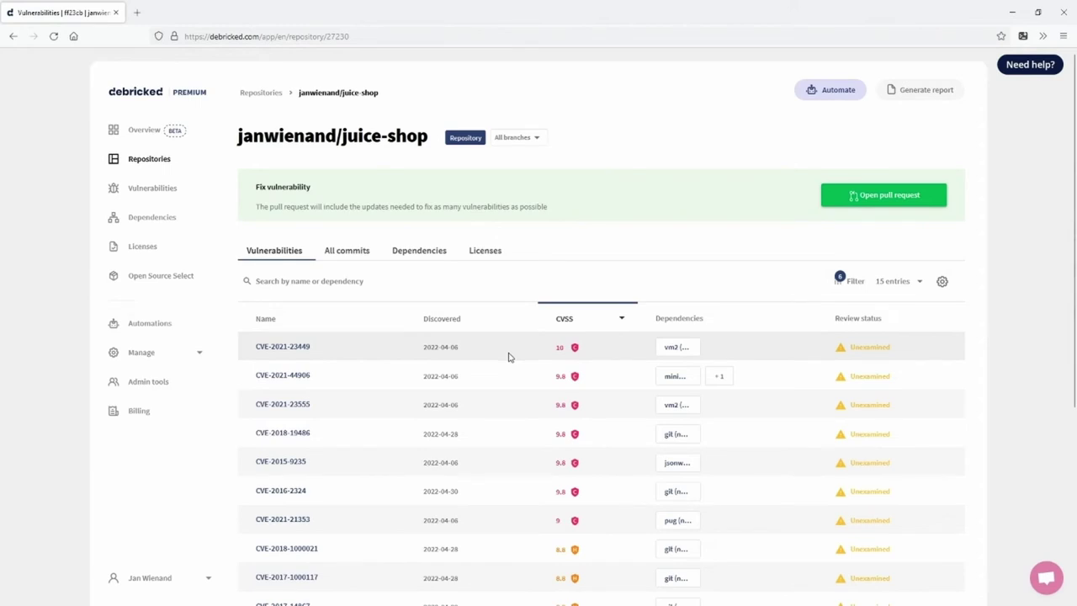
{"action": "left_click", "coordinate": [158, 164]}
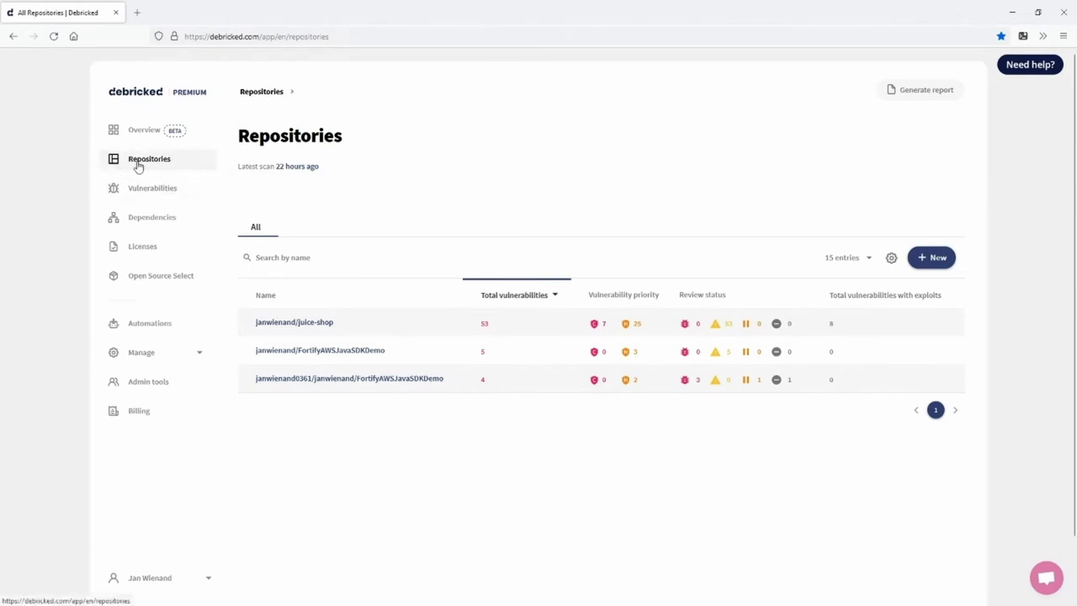
{"action": "left_click", "coordinate": [320, 322]}
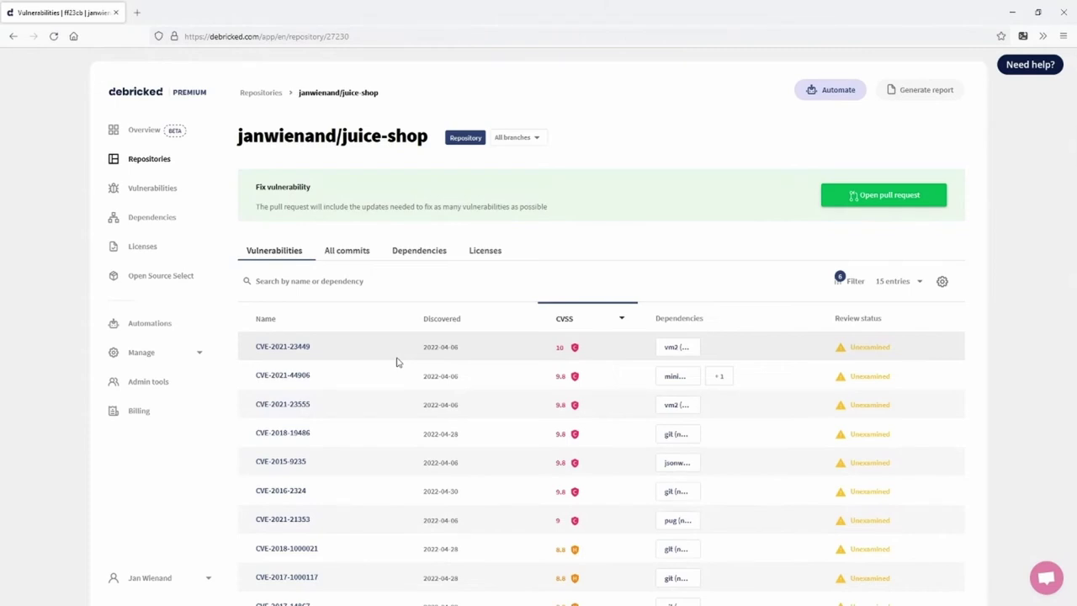
{"action": "left_click", "coordinate": [295, 352]}
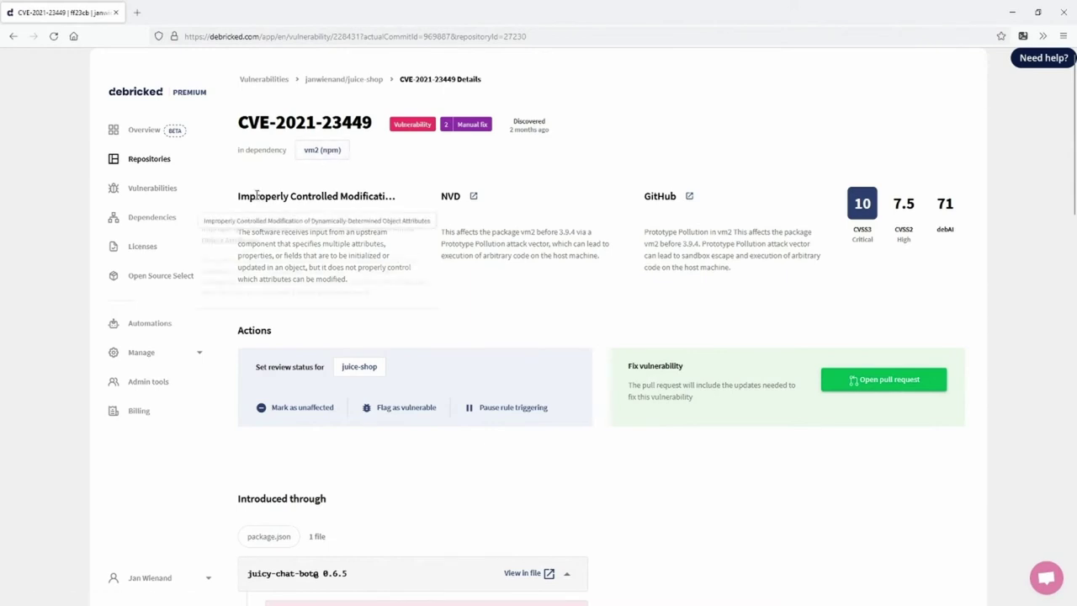
Review the CVE description and available actions, and examine how vm2 is introduced through the juicy-chat-bot package
{"action": "mouse_move", "coordinate": [453, 194]}
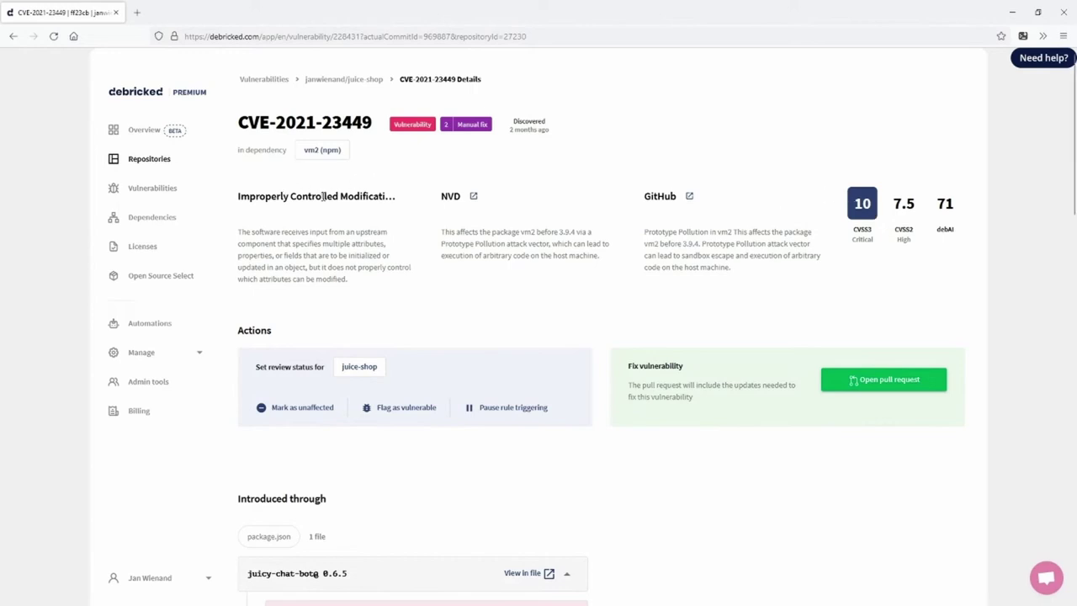
{"action": "scroll", "coordinate": [741, 261], "scroll_direction": "down", "scroll_amount": 3}
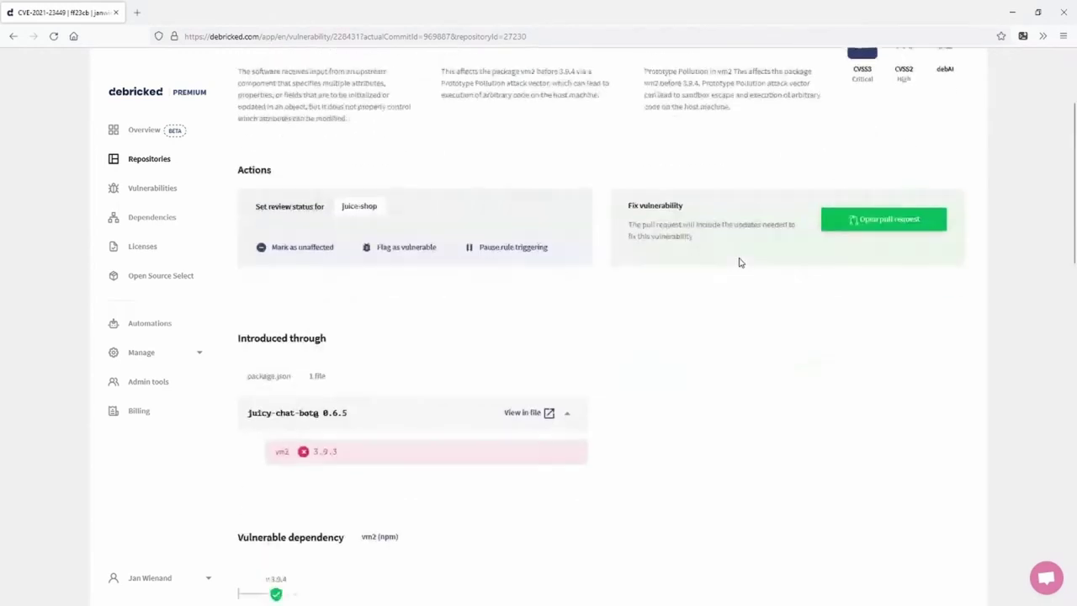
{"action": "scroll", "coordinate": [362, 303], "scroll_direction": "up", "scroll_amount": 2}
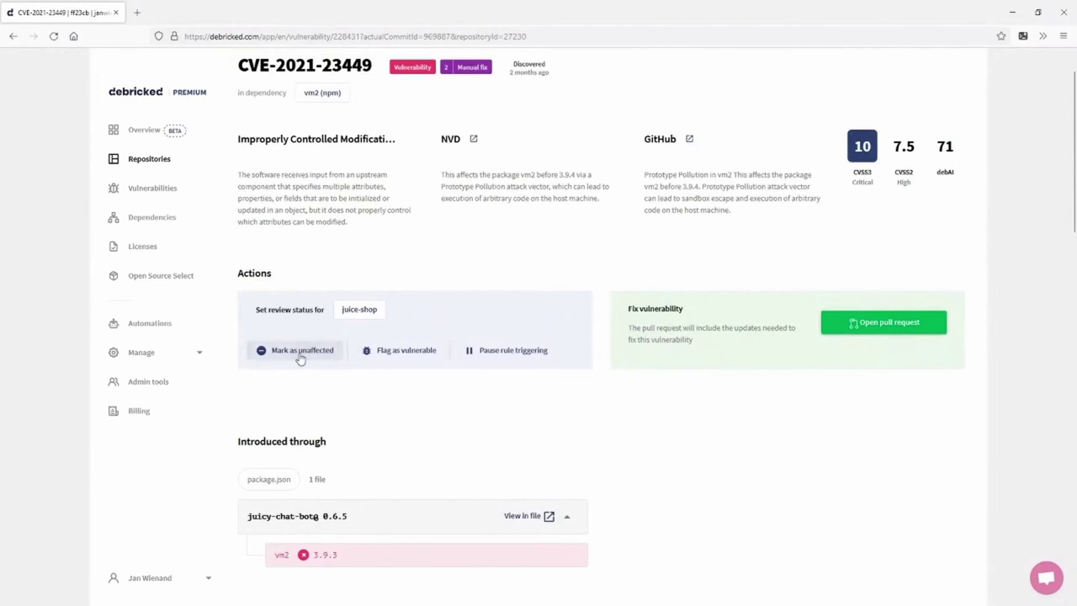
{"action": "scroll", "coordinate": [339, 459], "scroll_direction": "down", "scroll_amount": 2}
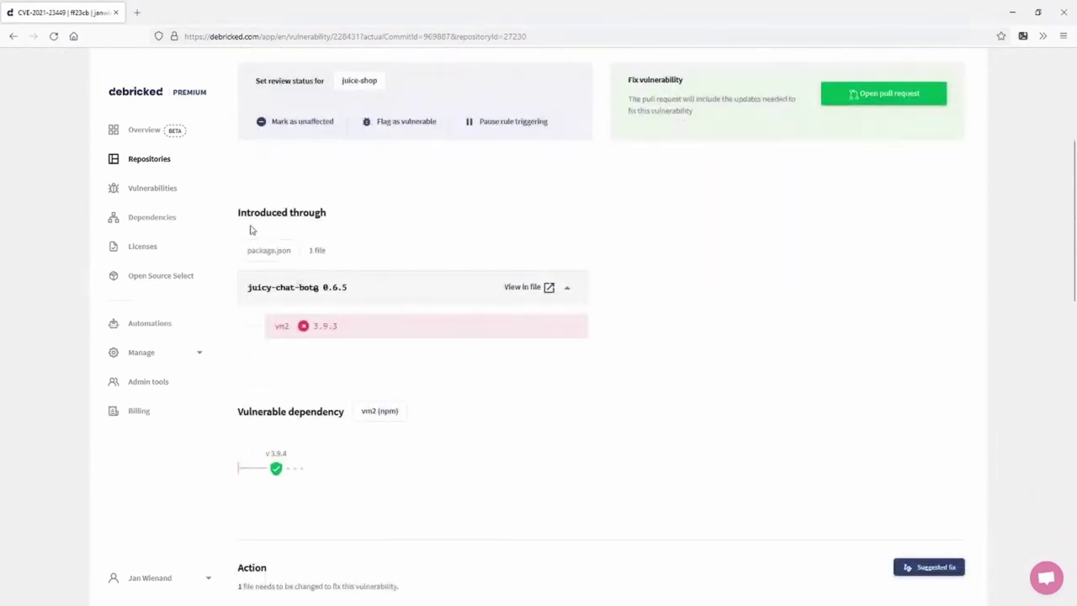
{"action": "left_click_drag", "start_coordinate": [239, 212], "coordinate": [400, 254]}
{"action": "left_click", "coordinate": [400, 254]}
{"action": "left_click_drag", "start_coordinate": [249, 287], "coordinate": [297, 288]}
{"action": "left_click_drag", "start_coordinate": [274, 326], "coordinate": [292, 329]}
{"action": "left_click", "coordinate": [446, 383]}
{"action": "left_click_drag", "start_coordinate": [250, 287], "coordinate": [317, 288]}
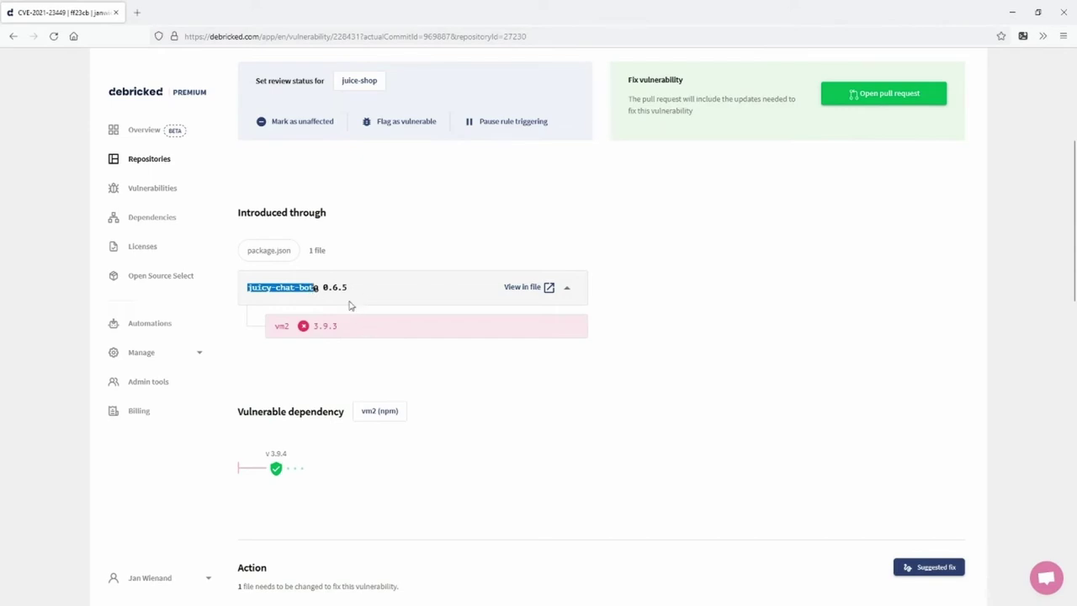
{"action": "left_click", "coordinate": [400, 299]}
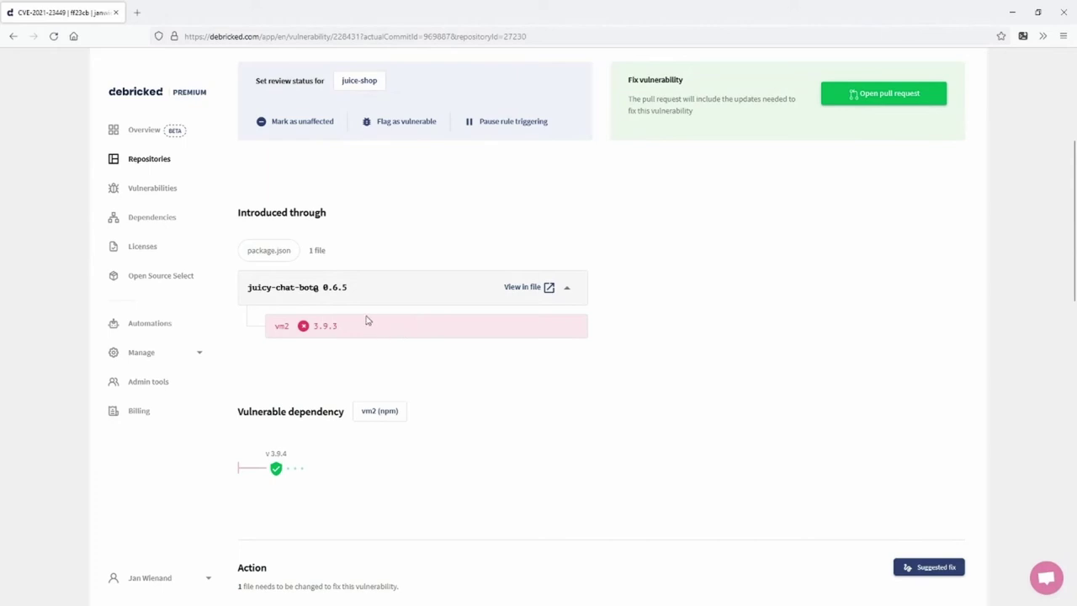
Examine the safe versions of the vulnerable vm2 dependency, the CVSS details and the references for CVE-2021-23449
{"action": "scroll", "coordinate": [367, 320], "scroll_direction": "down", "scroll_amount": 2}
{"action": "mouse_move", "coordinate": [283, 363]}
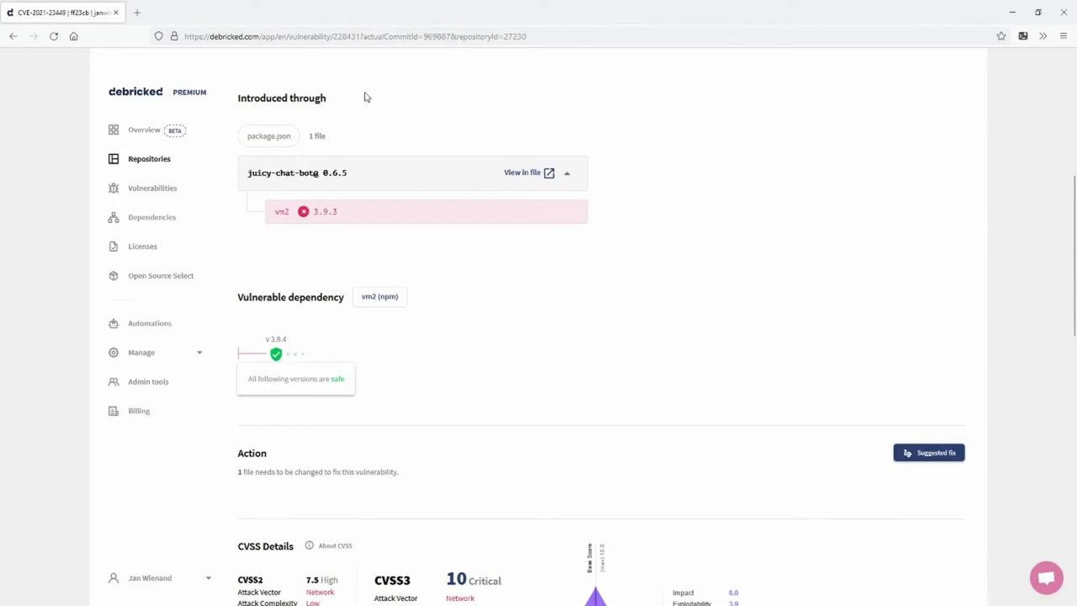
{"action": "scroll", "coordinate": [365, 308], "scroll_direction": "up", "scroll_amount": 2}
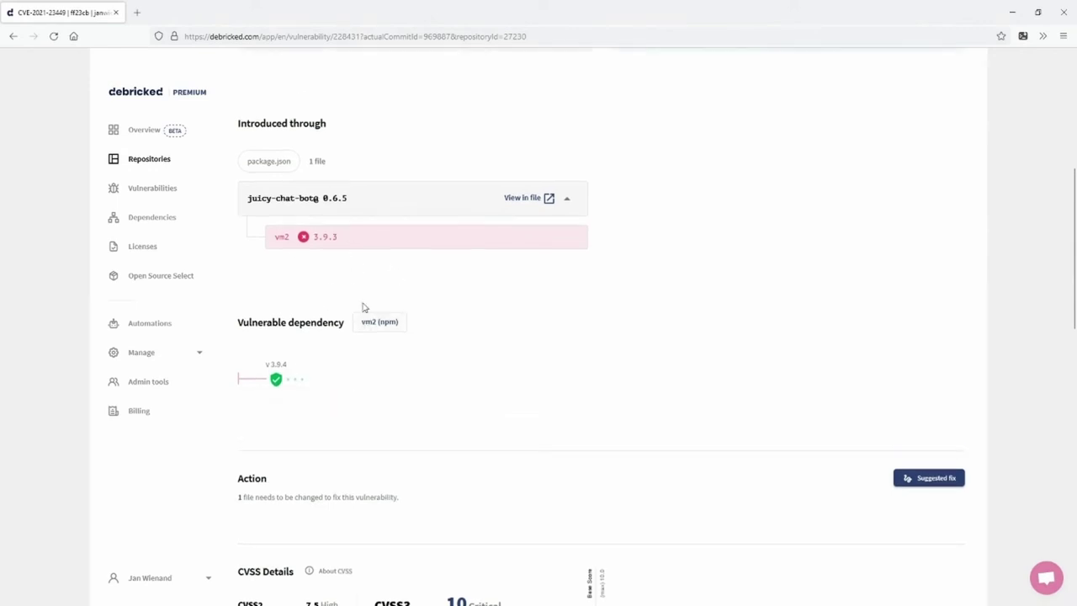
{"action": "scroll", "coordinate": [373, 317], "scroll_direction": "down", "scroll_amount": 3}
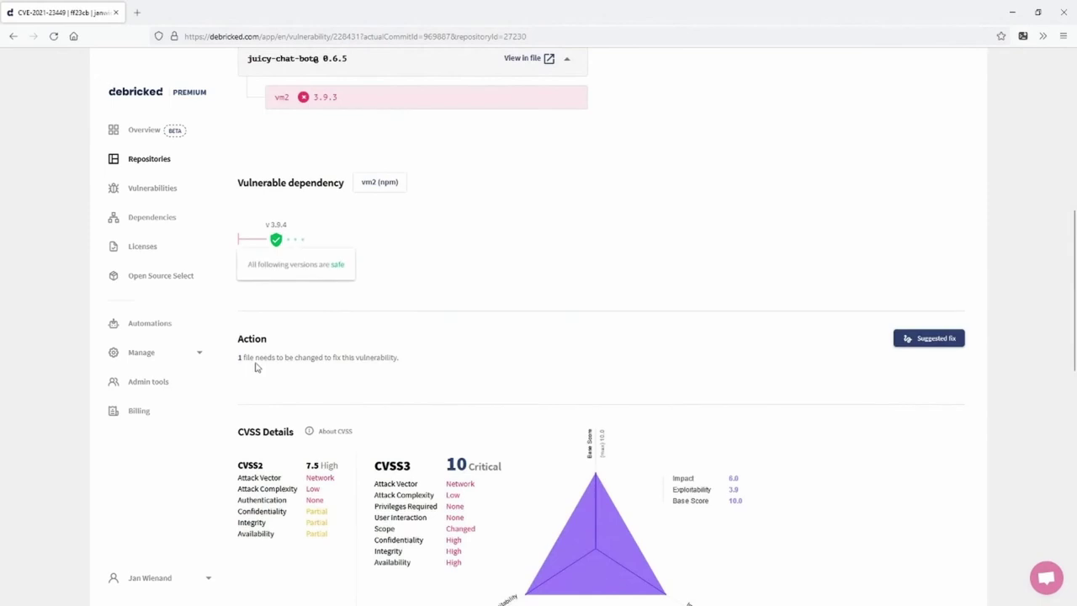
{"action": "scroll", "coordinate": [258, 368], "scroll_direction": "down", "scroll_amount": 2}
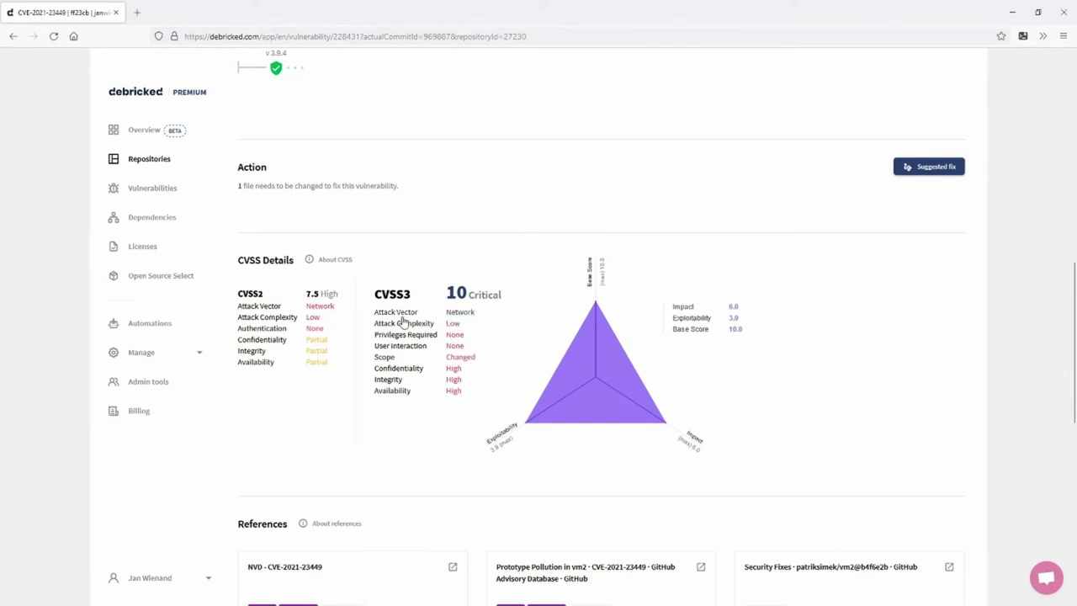
{"action": "scroll", "coordinate": [515, 449], "scroll_direction": "down", "scroll_amount": 3}
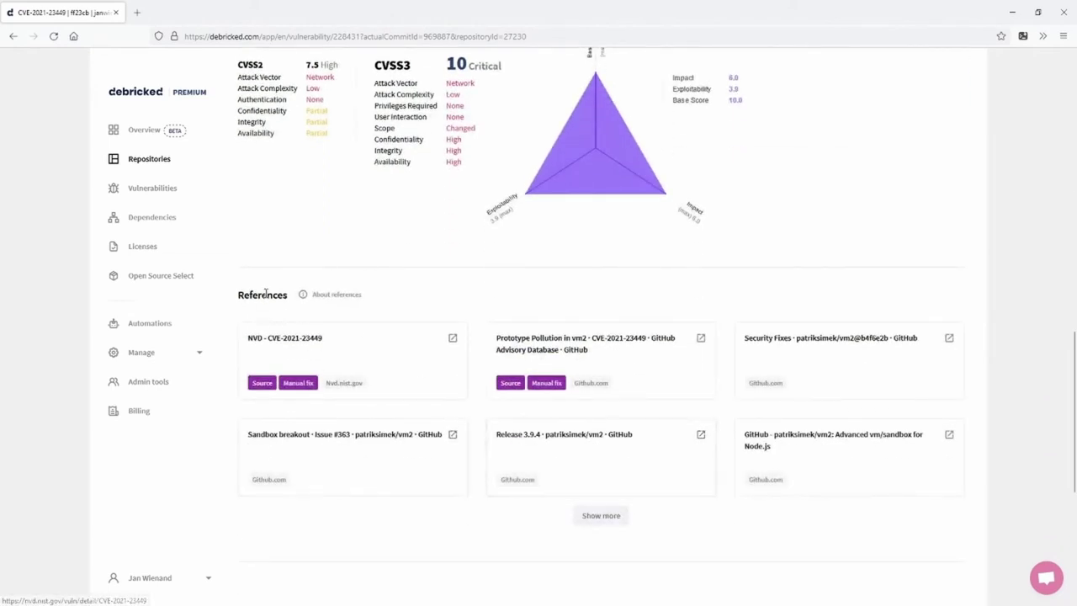
{"action": "scroll", "coordinate": [553, 472], "scroll_direction": "up", "scroll_amount": 10}
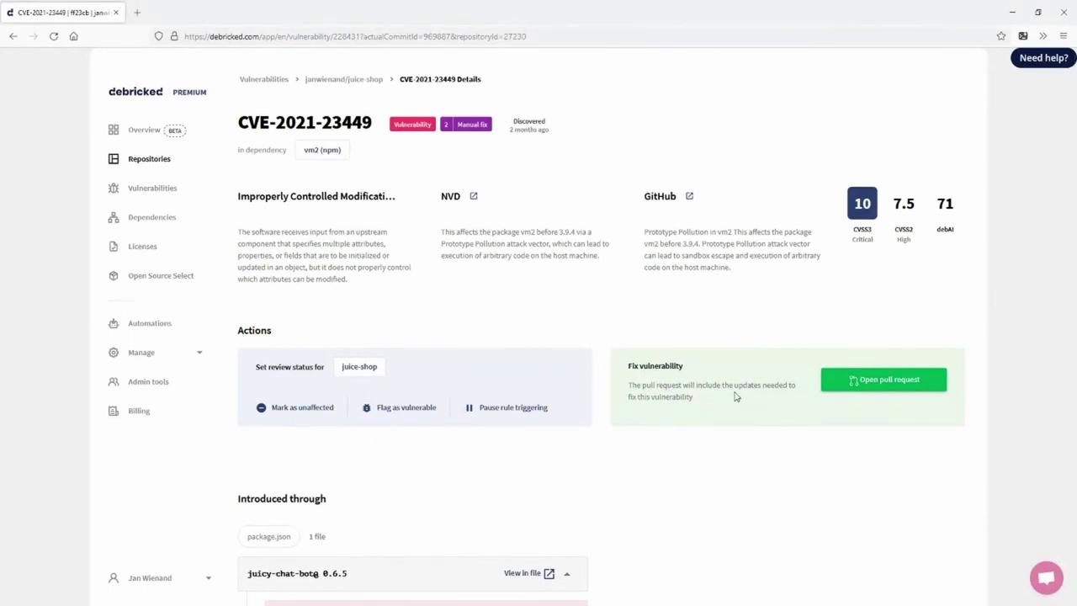
Review the options for setting the review status and fixing the vulnerability, and recheck the CVSS2 and CVSS3 attack details
{"action": "scroll", "coordinate": [575, 406], "scroll_direction": "down", "scroll_amount": 2}
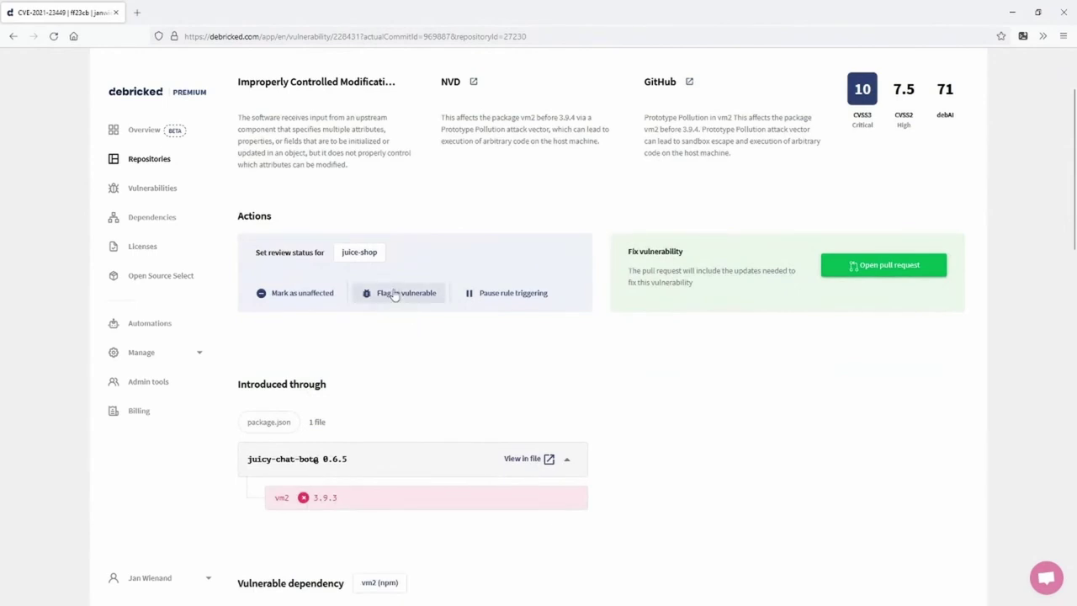
{"action": "scroll", "coordinate": [404, 311], "scroll_direction": "up", "scroll_amount": 2}
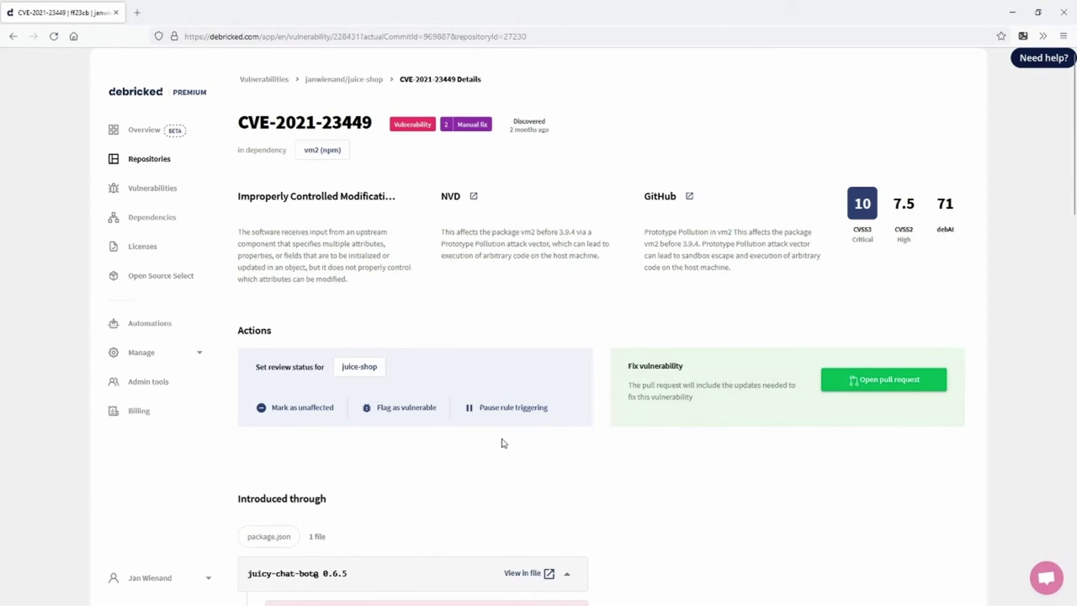
{"action": "scroll", "coordinate": [502, 444], "scroll_direction": "down", "scroll_amount": 3}
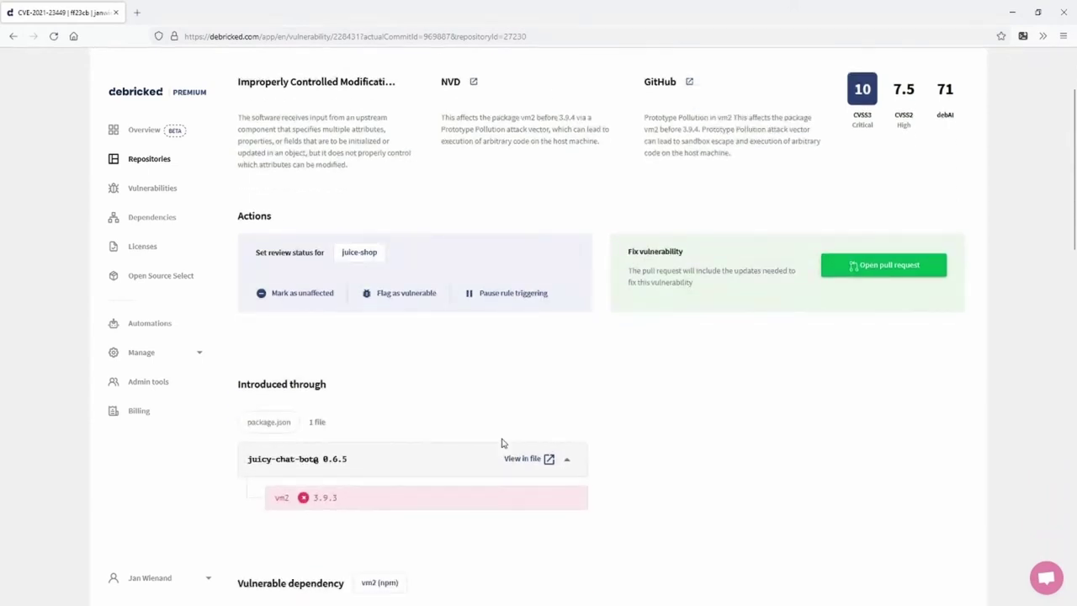
{"action": "scroll", "coordinate": [503, 444], "scroll_direction": "down", "scroll_amount": 9}
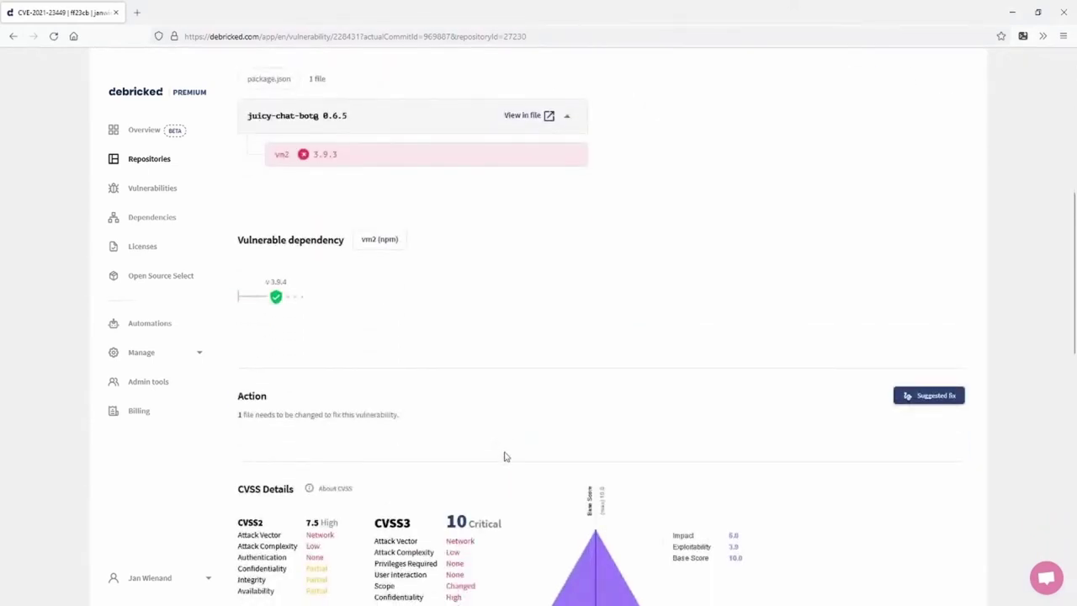
{"action": "scroll", "coordinate": [750, 495], "scroll_direction": "up", "scroll_amount": 12}
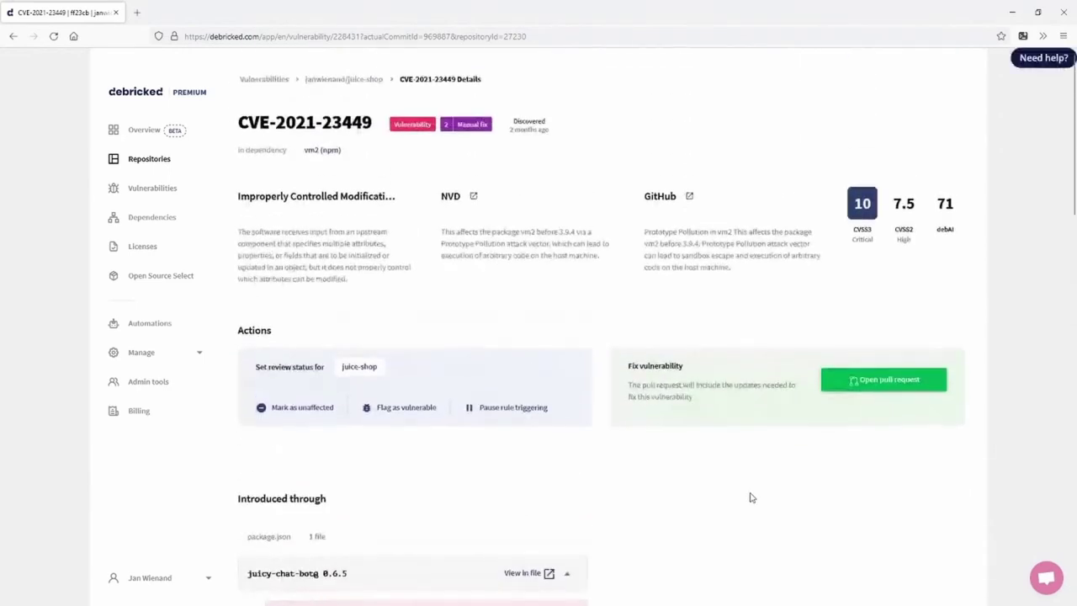
{"action": "scroll", "coordinate": [700, 486], "scroll_direction": "down", "scroll_amount": 13}
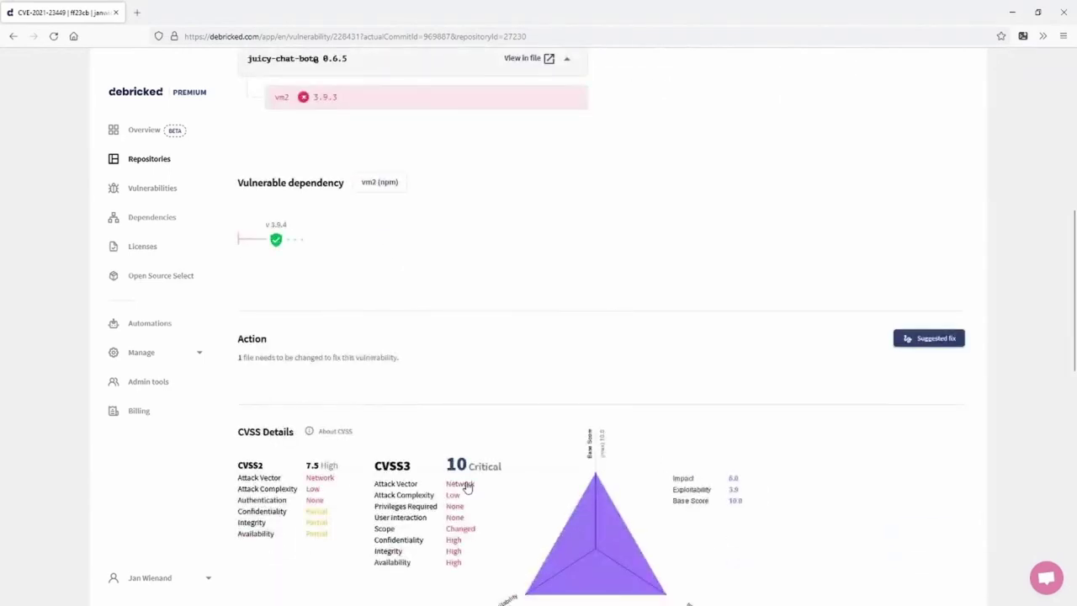
{"action": "scroll", "coordinate": [480, 500], "scroll_direction": "down", "scroll_amount": 3}
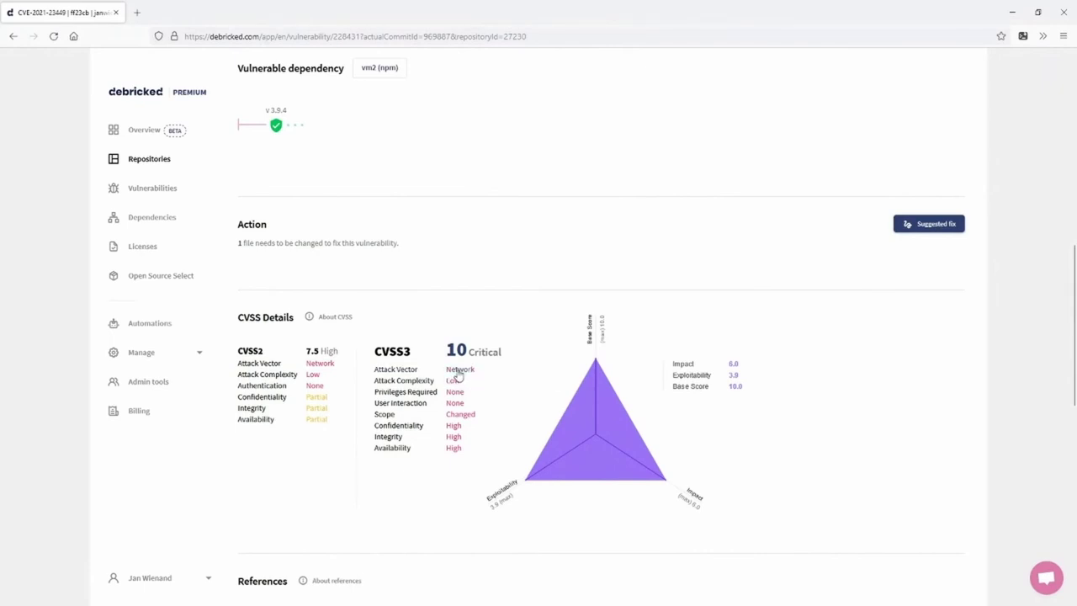
{"action": "scroll", "coordinate": [459, 371], "scroll_direction": "up", "scroll_amount": 10}
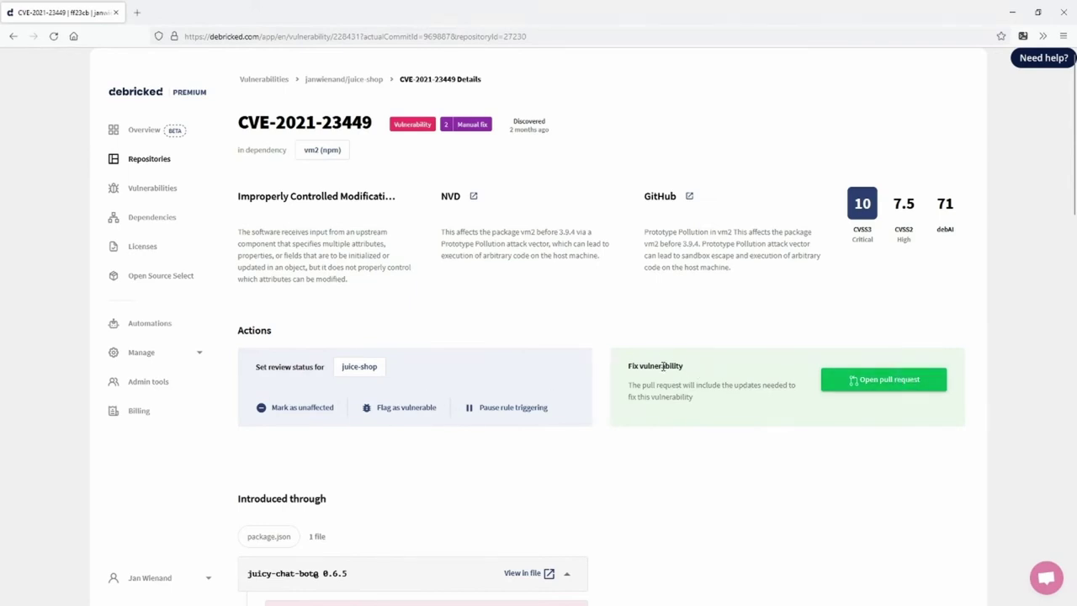
{"action": "scroll", "coordinate": [664, 366], "scroll_direction": "down", "scroll_amount": 3}
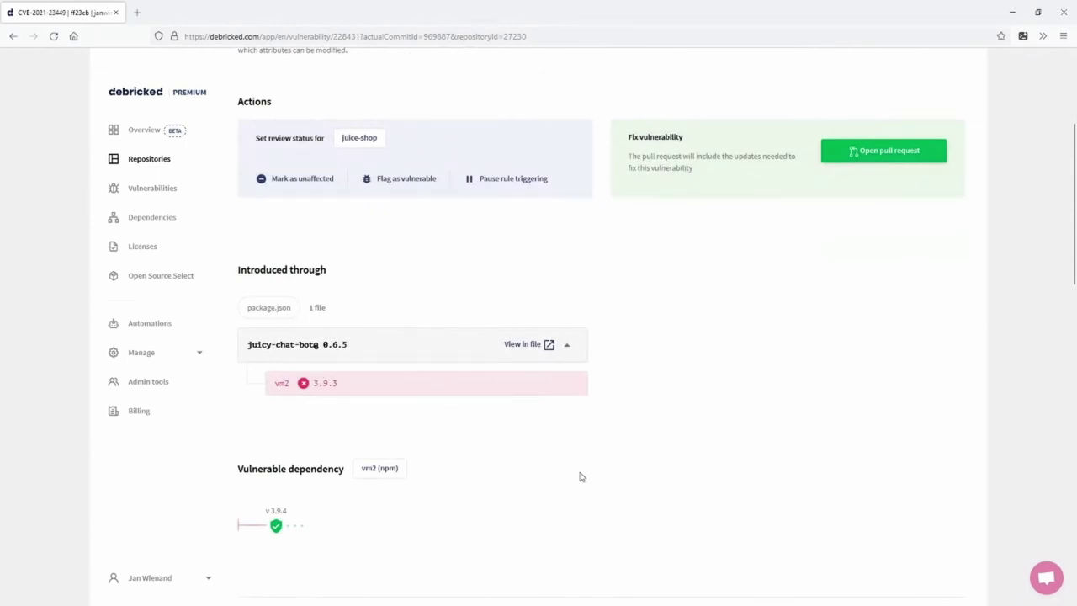
{"action": "scroll", "coordinate": [600, 505], "scroll_direction": "up", "scroll_amount": 3}
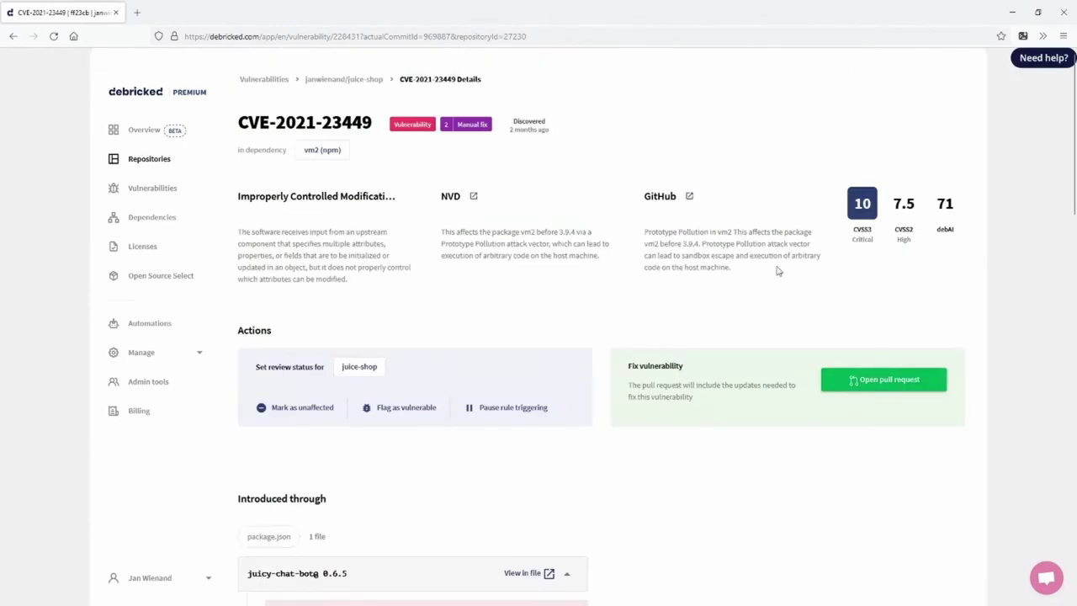
{"action": "left_click", "coordinate": [178, 130]}
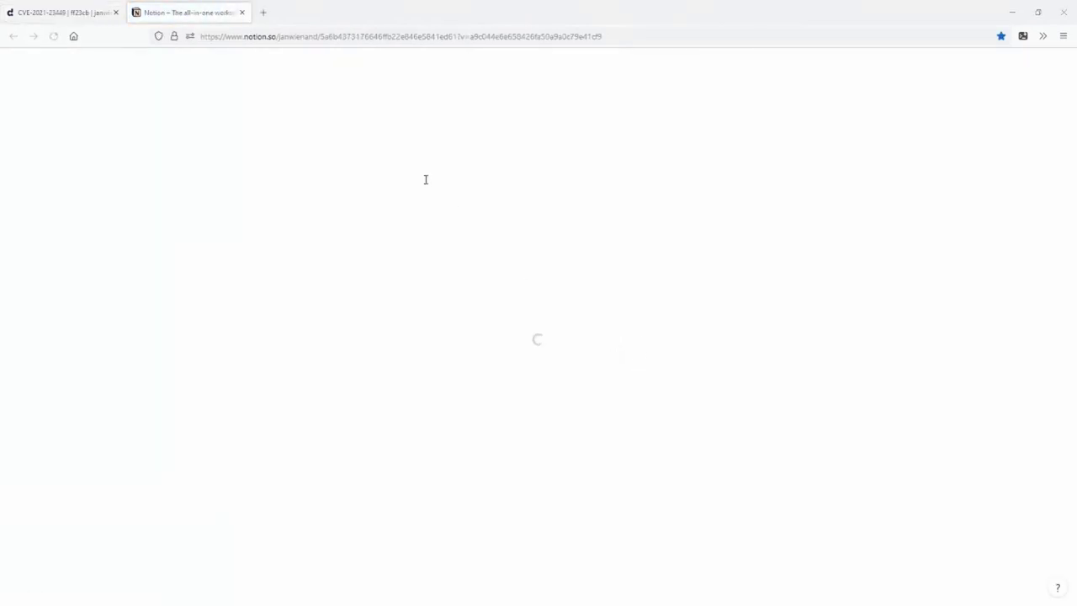
{"action": "left_click", "coordinate": [242, 12]}
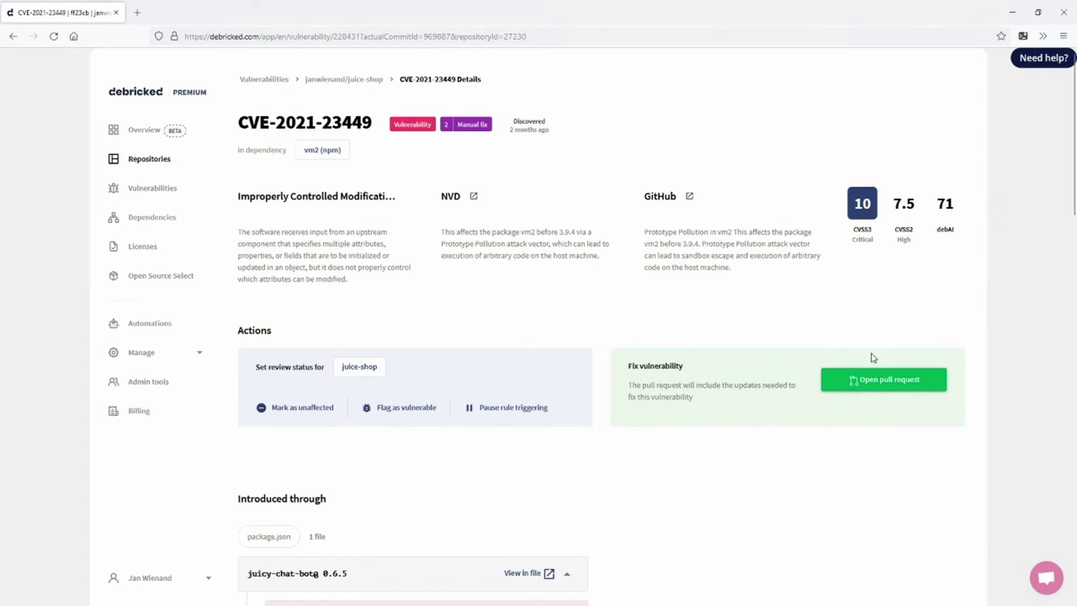
Open the pull request dialog for fixing CVE-2021-23449 and check the current and secure versions of vm2 and juicy-chat-bot
{"action": "left_click", "coordinate": [882, 379]}
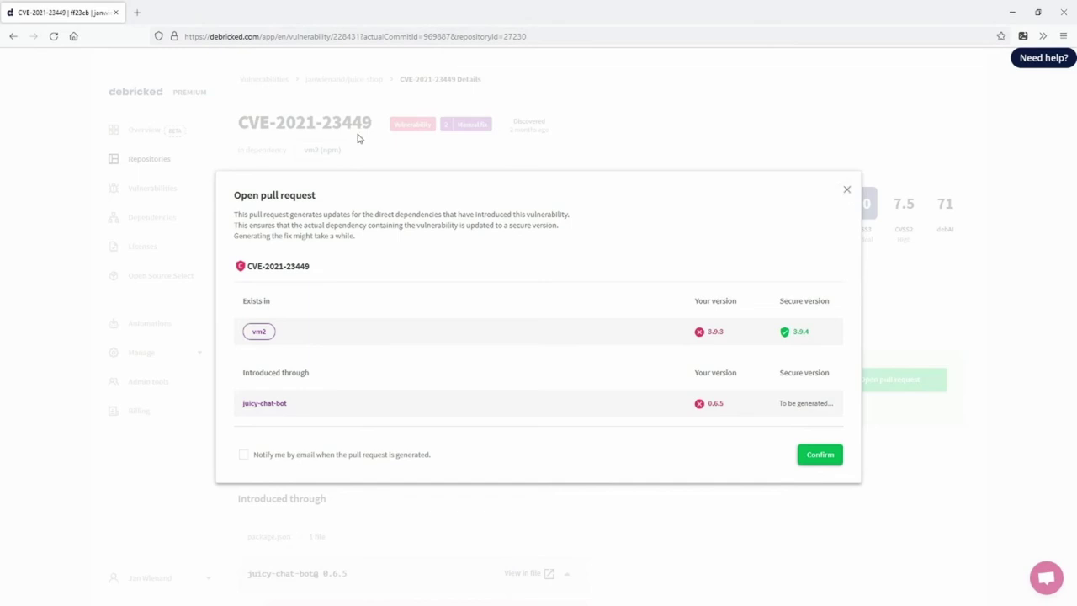
{"action": "left_click", "coordinate": [846, 190]}
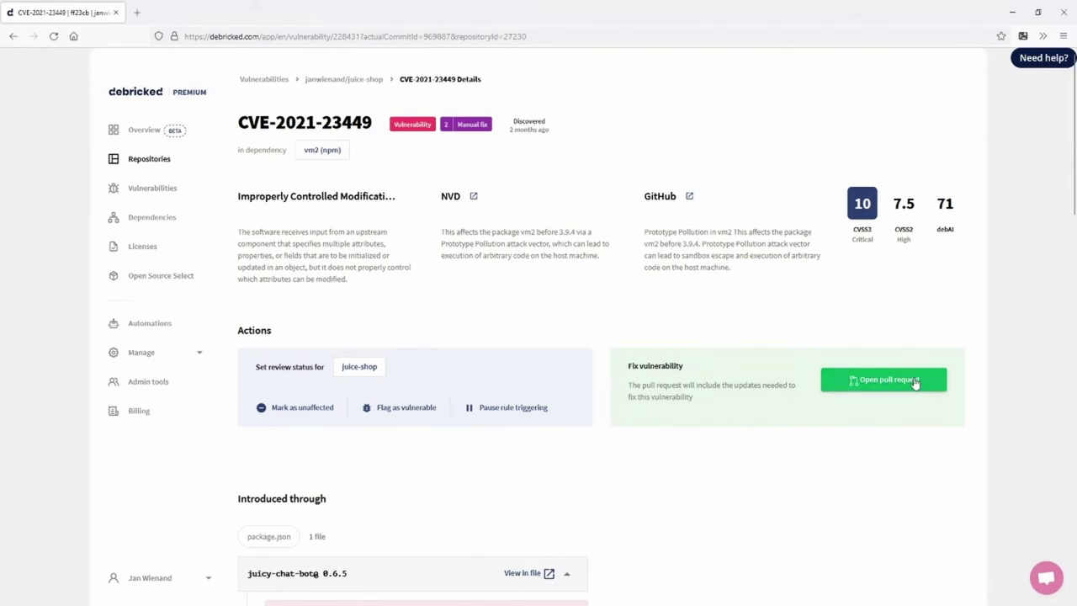
{"action": "left_click", "coordinate": [875, 379]}
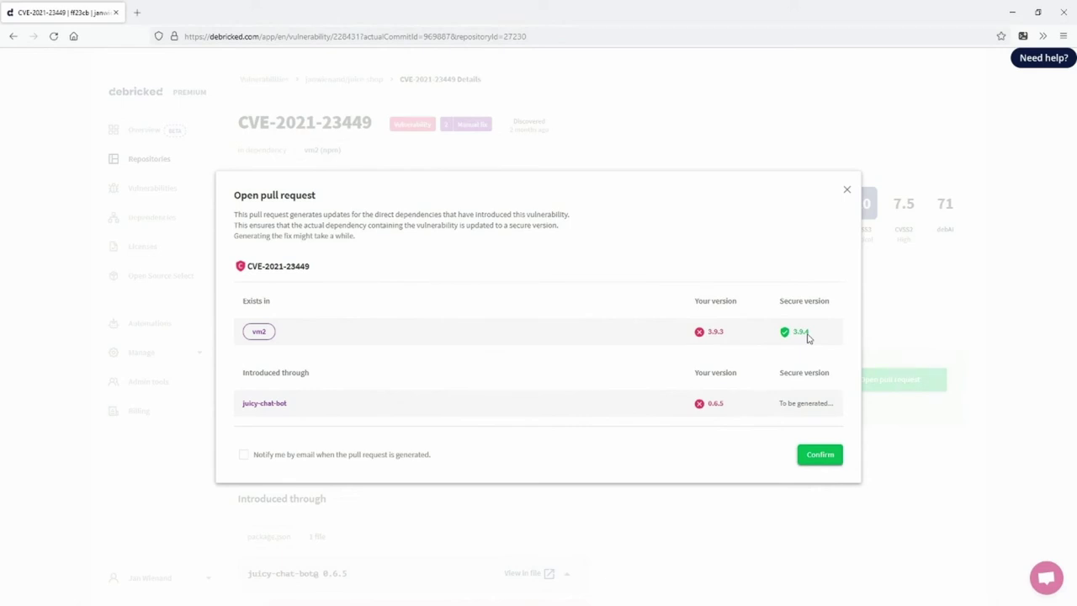
Close the pull request dialog without confirming and review the dependencies list with its vulnerability counts, review statuses, licenses and scores
{"action": "left_click", "coordinate": [847, 192]}
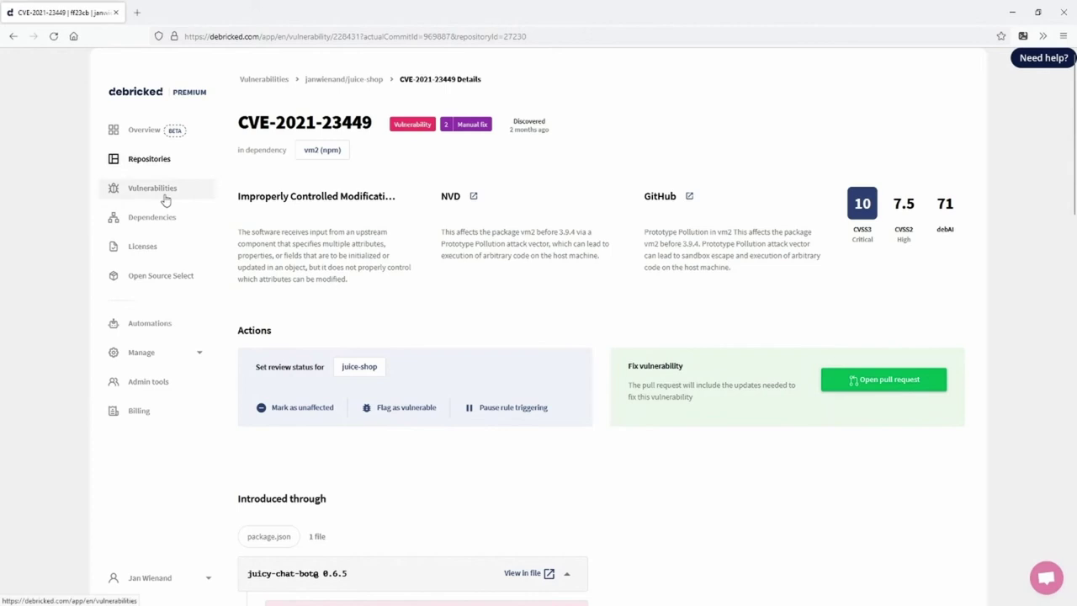
{"action": "left_click", "coordinate": [142, 220]}
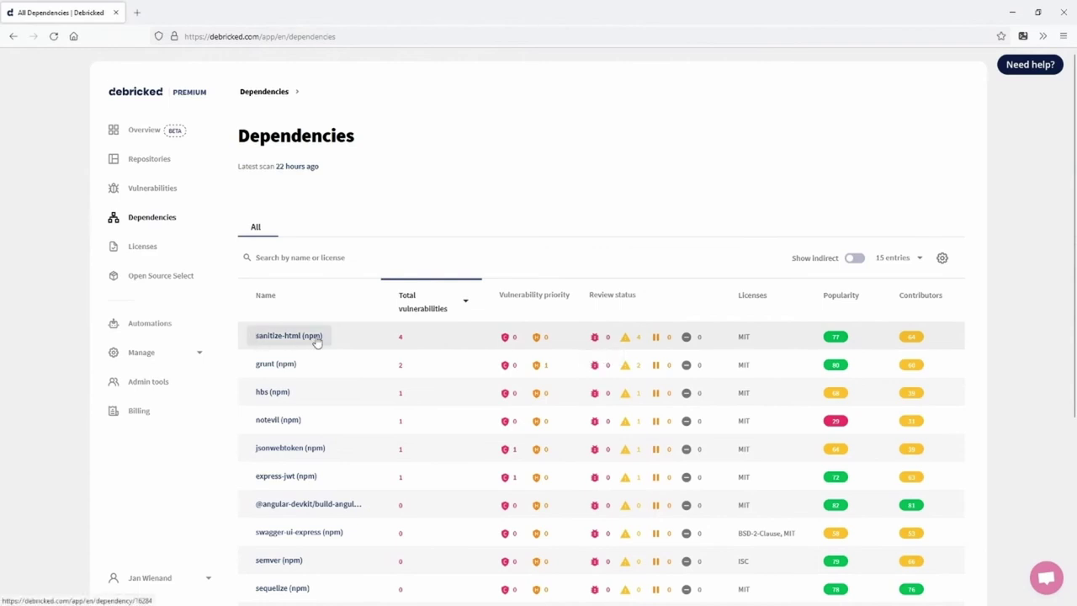
{"action": "scroll", "coordinate": [311, 337], "scroll_direction": "down", "scroll_amount": 2}
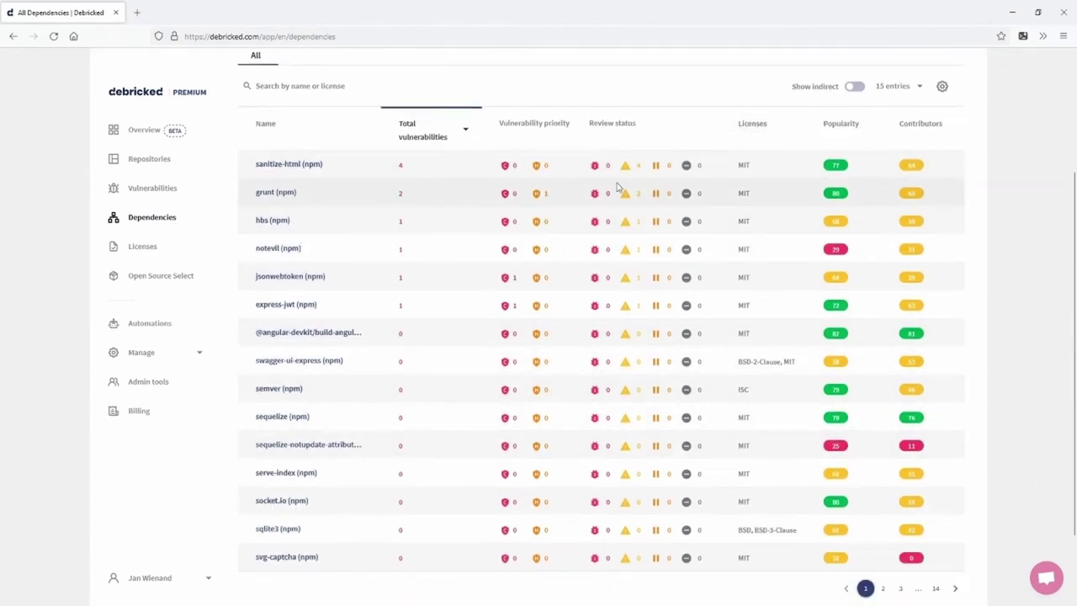
{"action": "scroll", "coordinate": [914, 185], "scroll_direction": "up", "scroll_amount": 2}
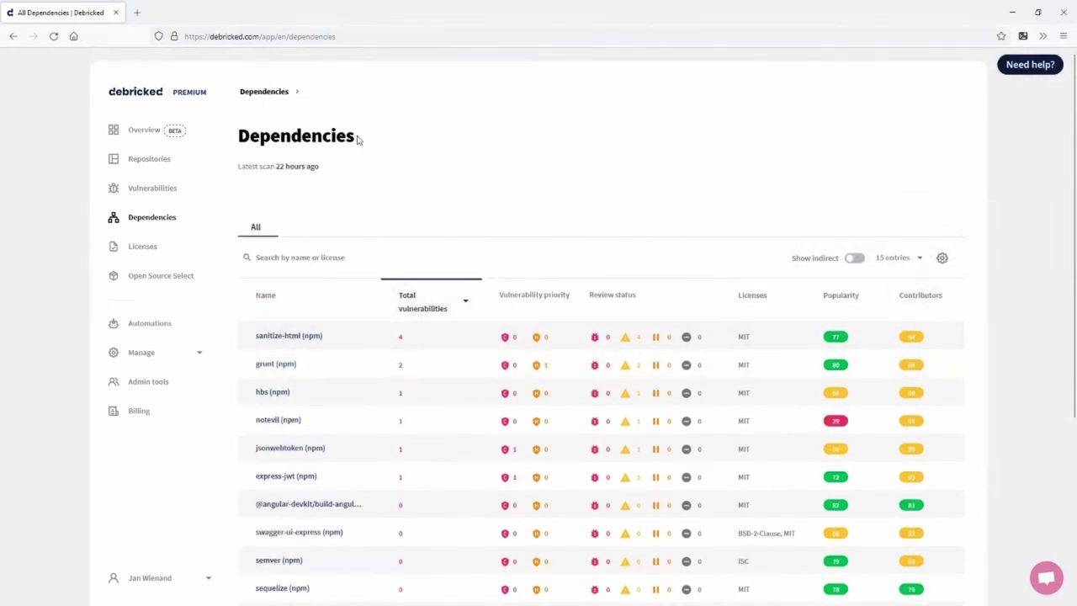
Open the licenses overview and examine the license risk explanation and the dependencies per license
{"action": "left_click", "coordinate": [158, 255]}
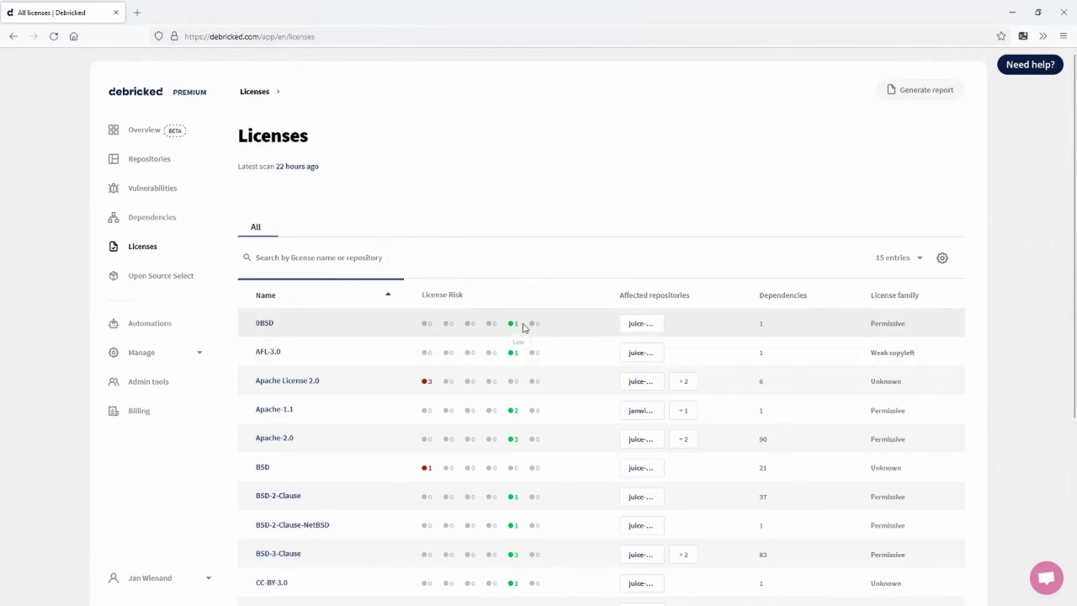
{"action": "mouse_move", "coordinate": [423, 289]}
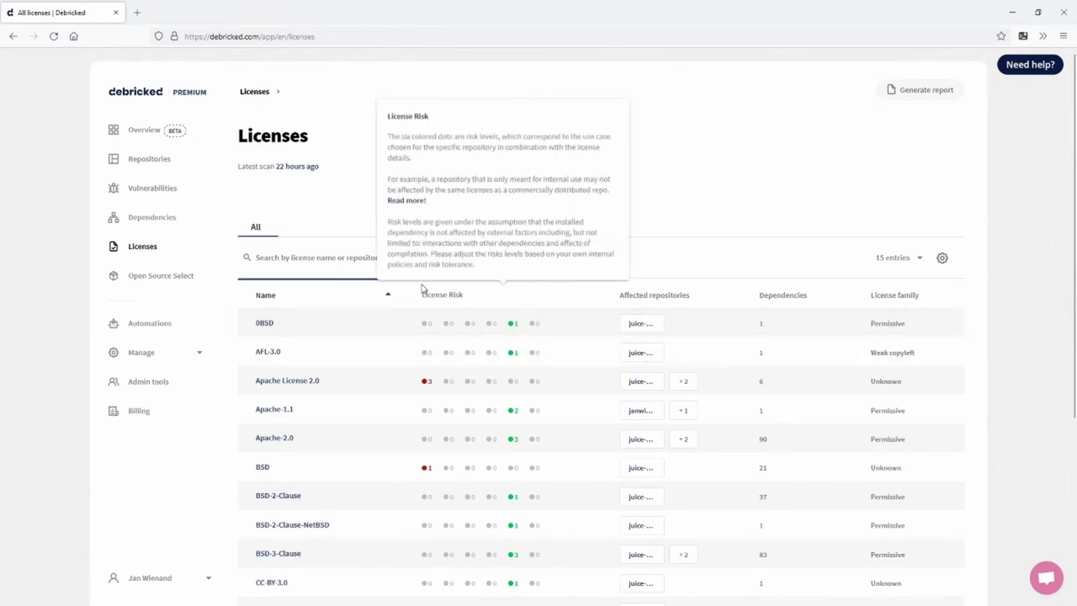
{"action": "scroll", "coordinate": [769, 339], "scroll_direction": "down", "scroll_amount": 1}
{"action": "double_click", "coordinate": [763, 381]}
{"action": "left_click", "coordinate": [816, 381]}
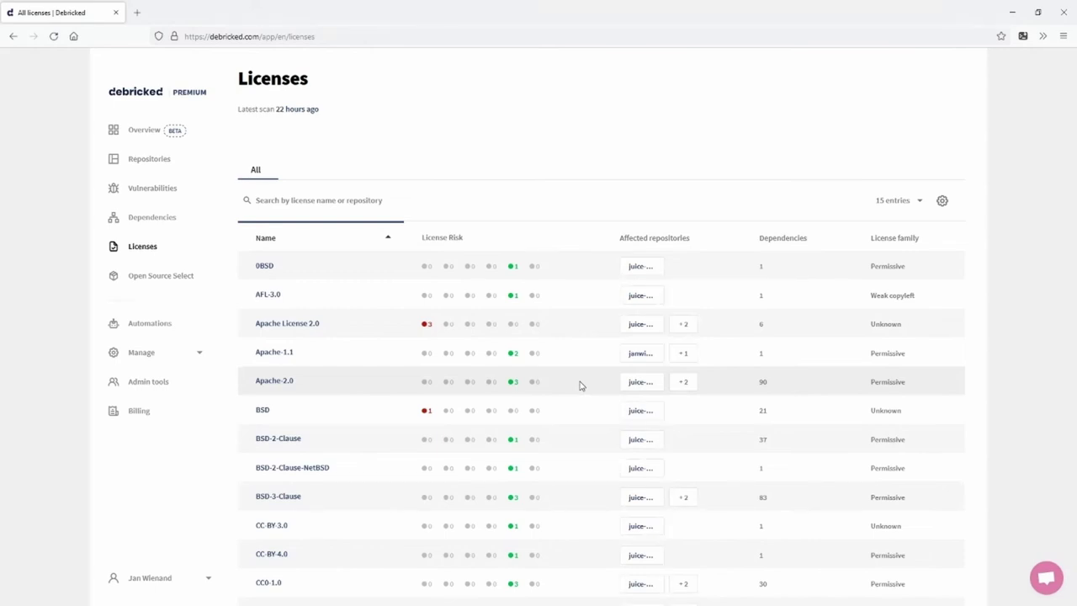
Check the Apache-2.0 license risk for each affected repository, then return to the full license list and look it over
{"action": "left_click", "coordinate": [271, 383]}
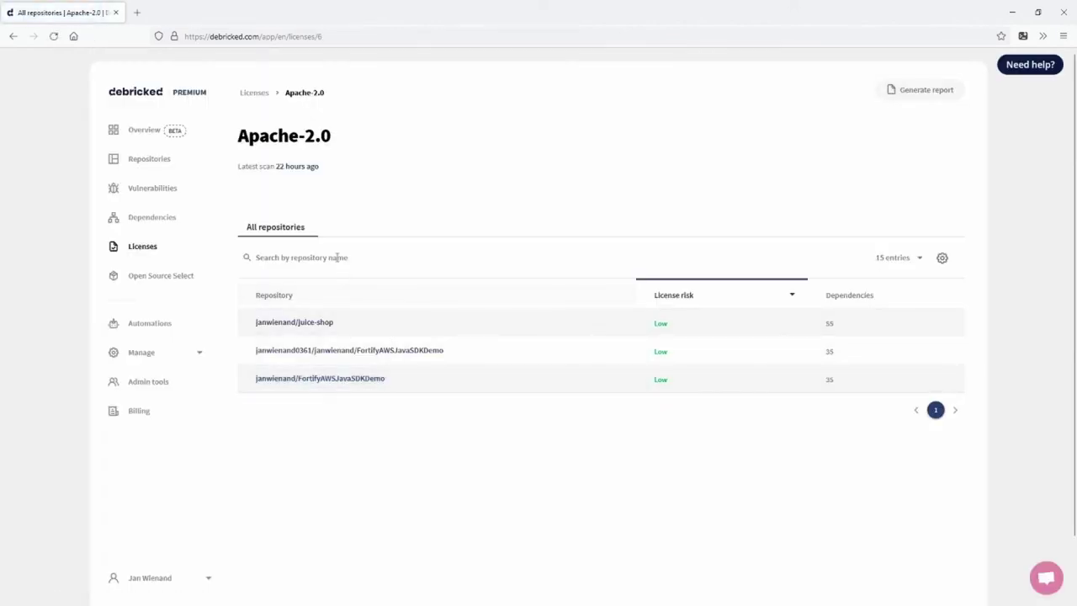
{"action": "mouse_move", "coordinate": [658, 323]}
{"action": "mouse_move", "coordinate": [661, 323]}
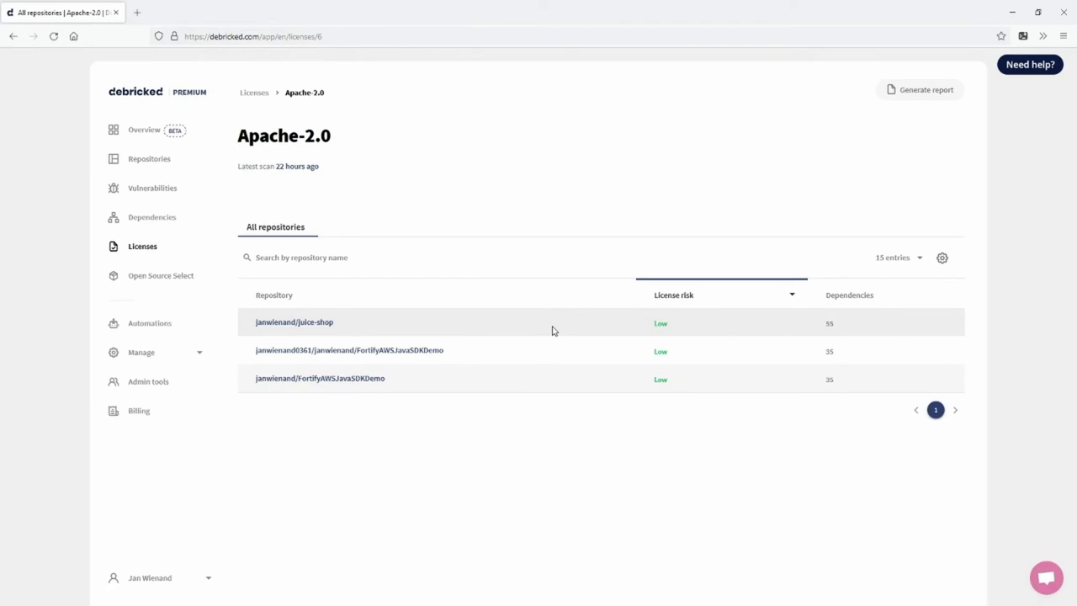
{"action": "left_click", "coordinate": [139, 249]}
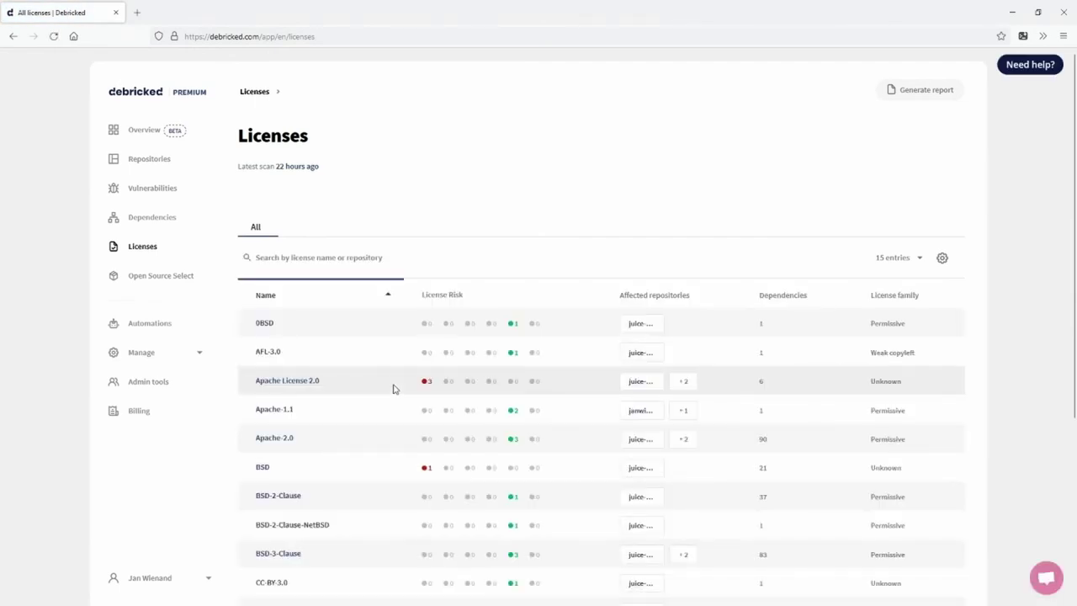
{"action": "scroll", "coordinate": [695, 315], "scroll_direction": "down", "scroll_amount": 2}
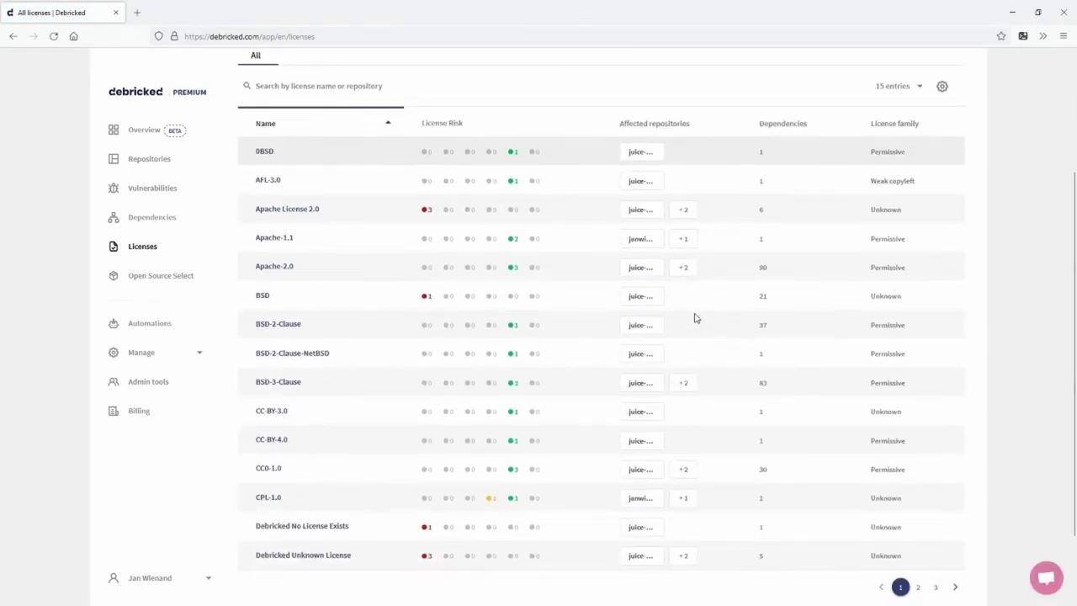
{"action": "scroll", "coordinate": [715, 337], "scroll_direction": "up", "scroll_amount": 1}
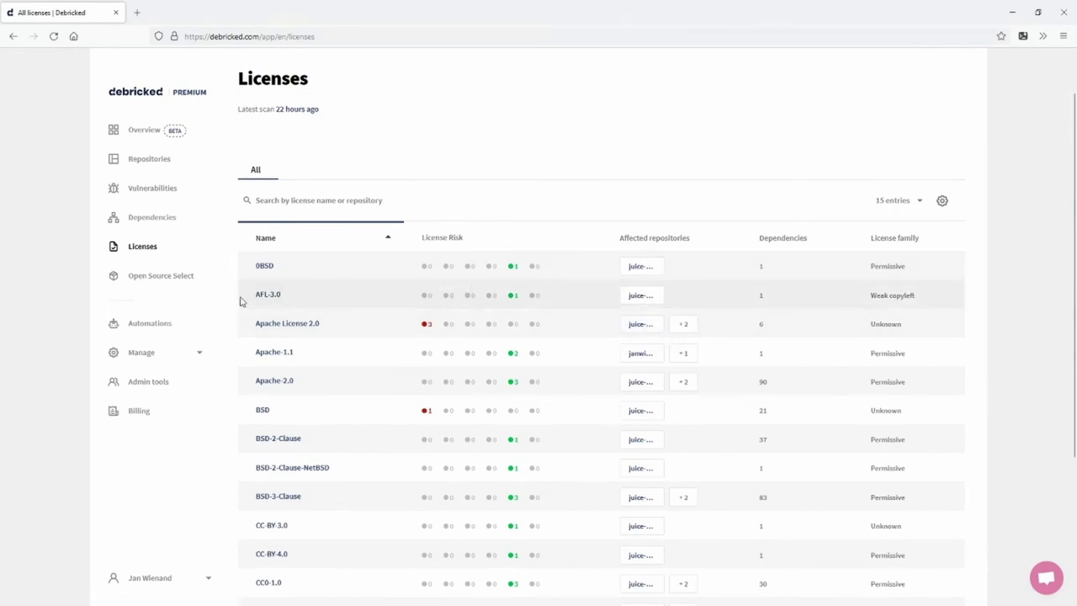
Browse the popular dependencies in Open Source Select and open the bootstrap package
{"action": "left_click", "coordinate": [178, 285]}
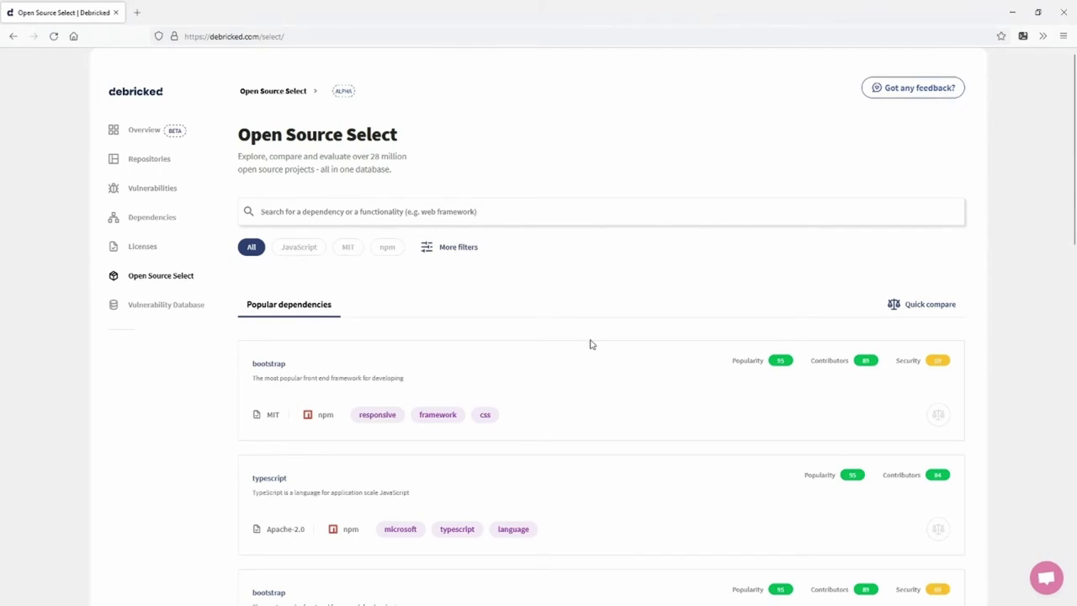
{"action": "scroll", "coordinate": [638, 341], "scroll_direction": "down", "scroll_amount": 3}
{"action": "scroll", "coordinate": [638, 341], "scroll_direction": "up", "scroll_amount": 2}
{"action": "left_click", "coordinate": [273, 310]}
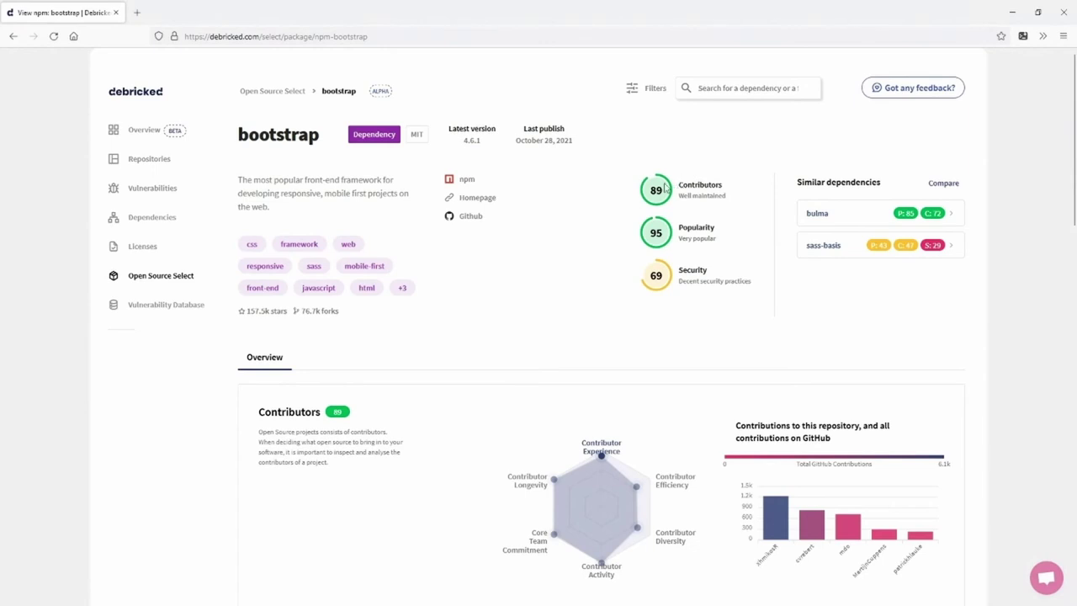
Review the Contributors, Popularity and Security scores in bootstrap's package summary
{"action": "left_click_drag", "start_coordinate": [678, 187], "coordinate": [727, 188]}
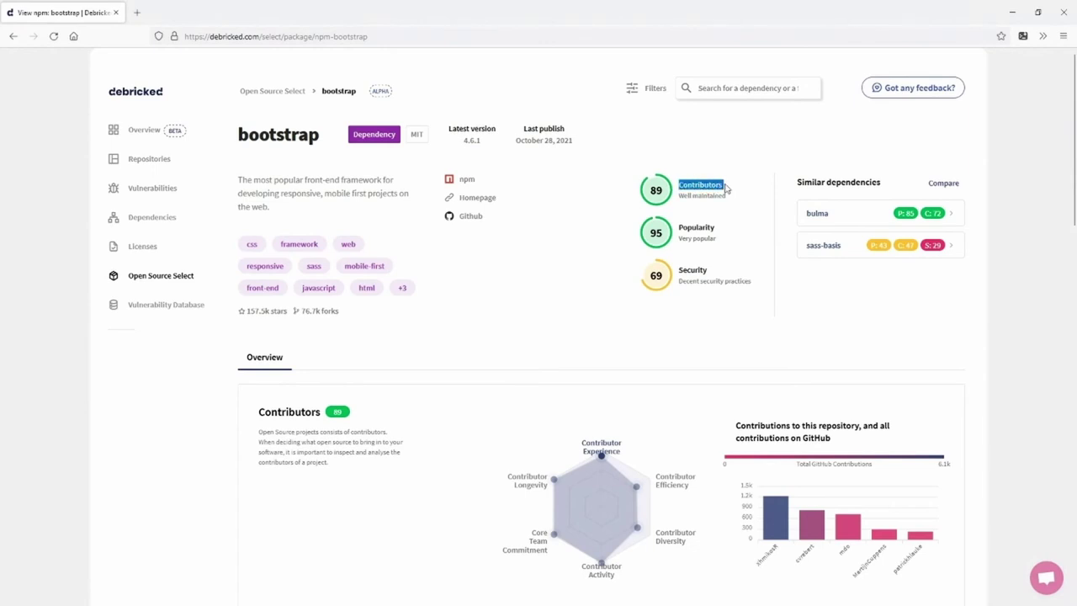
{"action": "left_click_drag", "start_coordinate": [679, 228], "coordinate": [729, 233]}
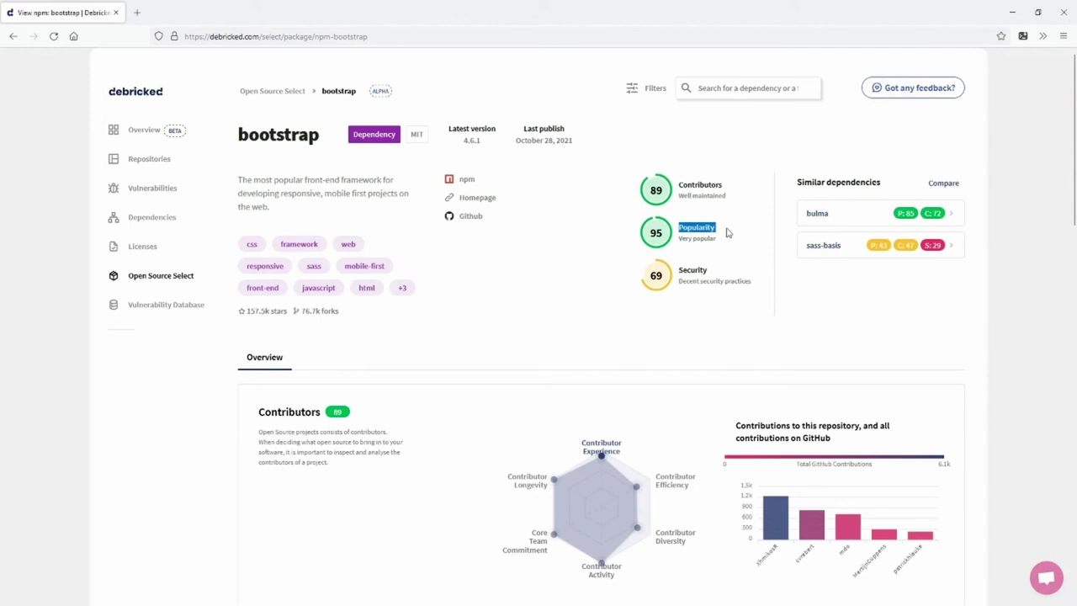
{"action": "left_click_drag", "start_coordinate": [680, 271], "coordinate": [711, 275]}
{"action": "left_click", "coordinate": [721, 270]}
Examine bootstrap's contributor metrics, including longevity, core team commitment, efficiency and diversity, and the issue closing time chart
{"action": "scroll", "coordinate": [758, 295], "scroll_direction": "down", "scroll_amount": 2}
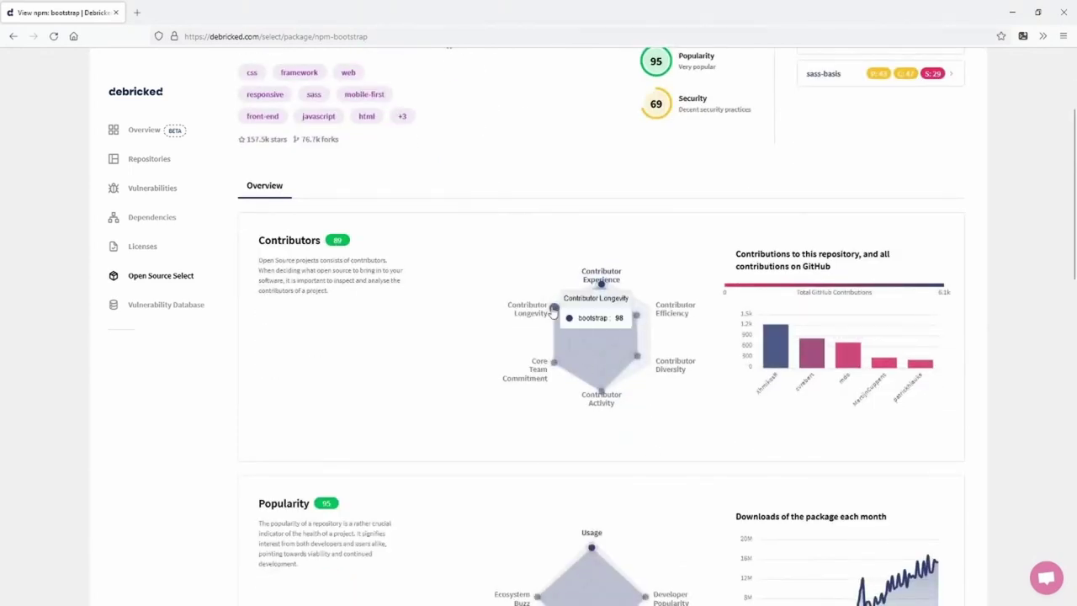
{"action": "mouse_move", "coordinate": [555, 368]}
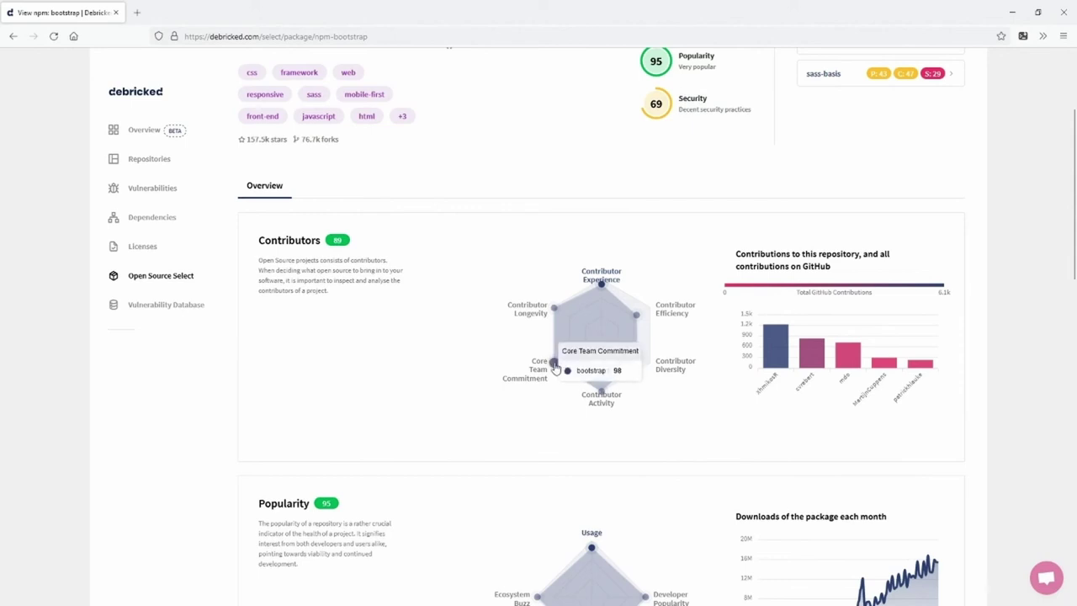
{"action": "mouse_move", "coordinate": [557, 309]}
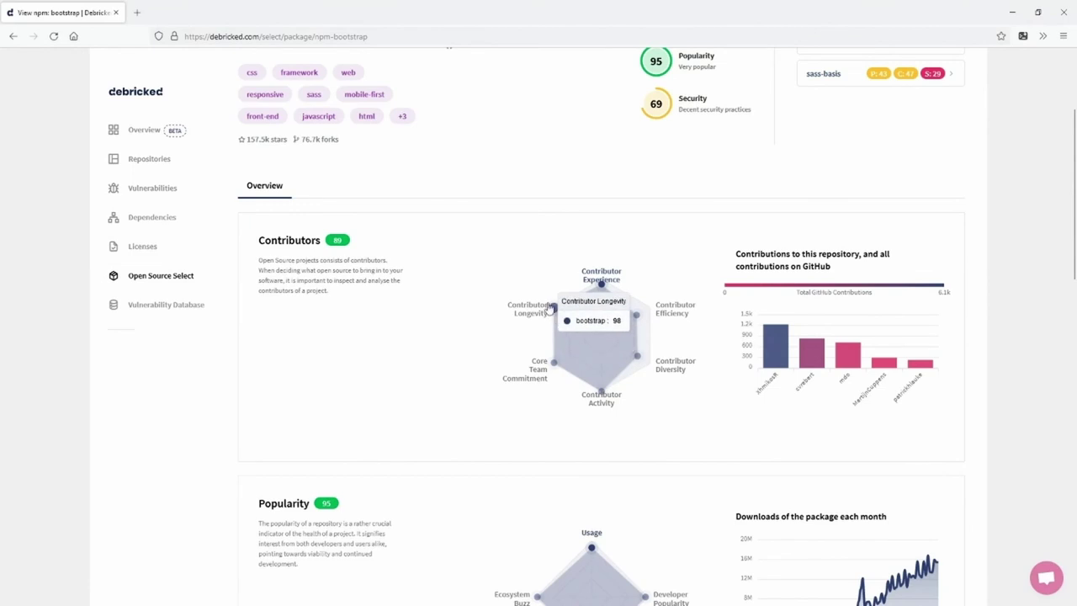
{"action": "scroll", "coordinate": [729, 305], "scroll_direction": "up", "scroll_amount": 1}
{"action": "mouse_move", "coordinate": [637, 381]}
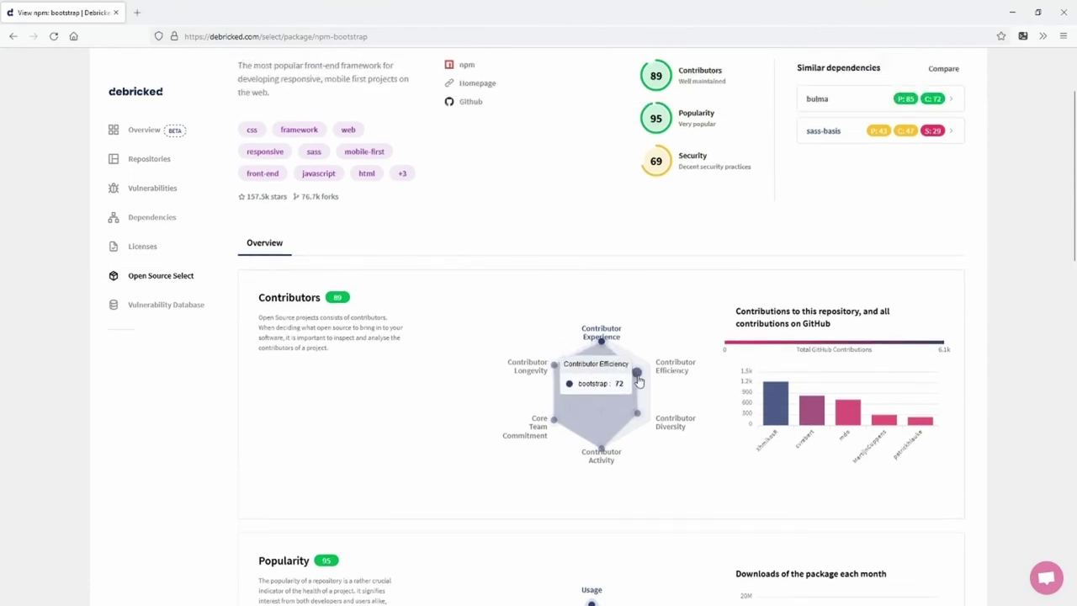
{"action": "mouse_move", "coordinate": [888, 375]}
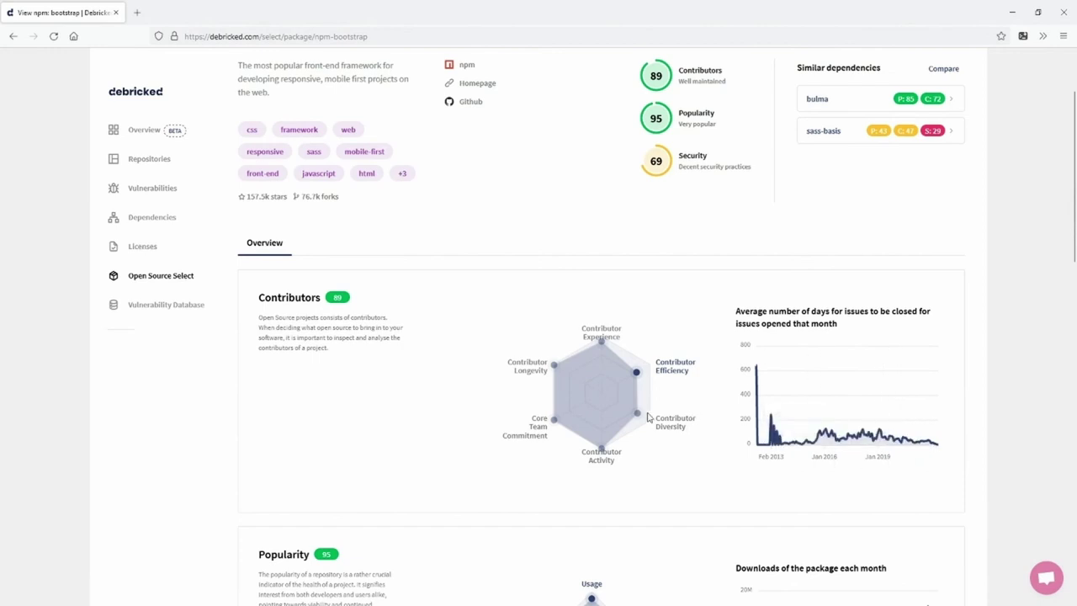
{"action": "mouse_move", "coordinate": [641, 414]}
Examine bootstrap's popularity metrics, covering monthly package downloads and the Developer Popularity chart of repository stars over time
{"action": "scroll", "coordinate": [675, 379], "scroll_direction": "down", "scroll_amount": 2}
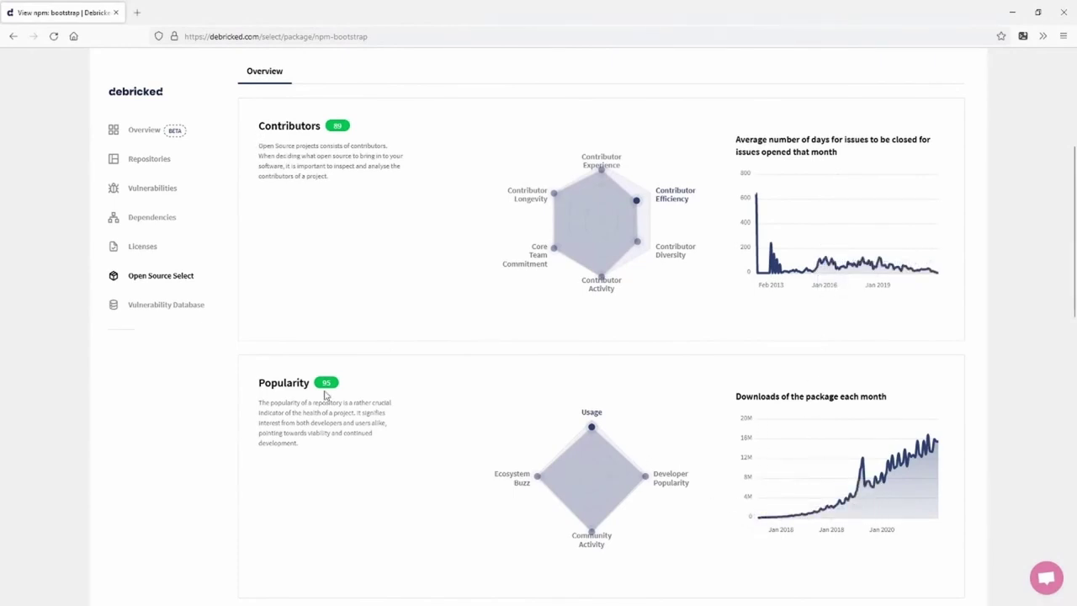
{"action": "scroll", "coordinate": [281, 372], "scroll_direction": "down", "scroll_amount": 2}
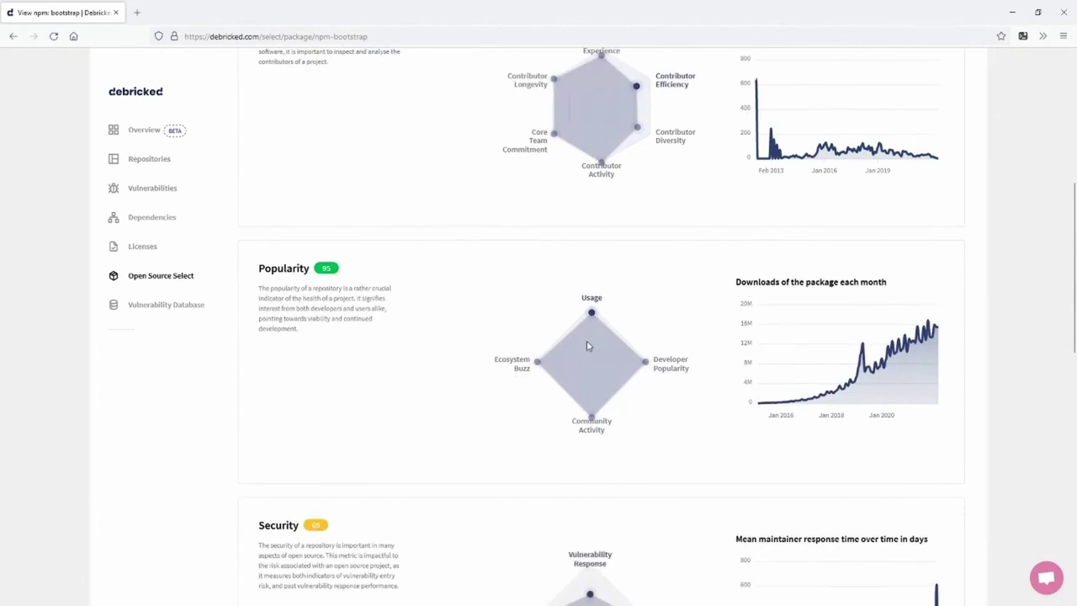
{"action": "mouse_move", "coordinate": [806, 385]}
{"action": "left_click", "coordinate": [647, 364]}
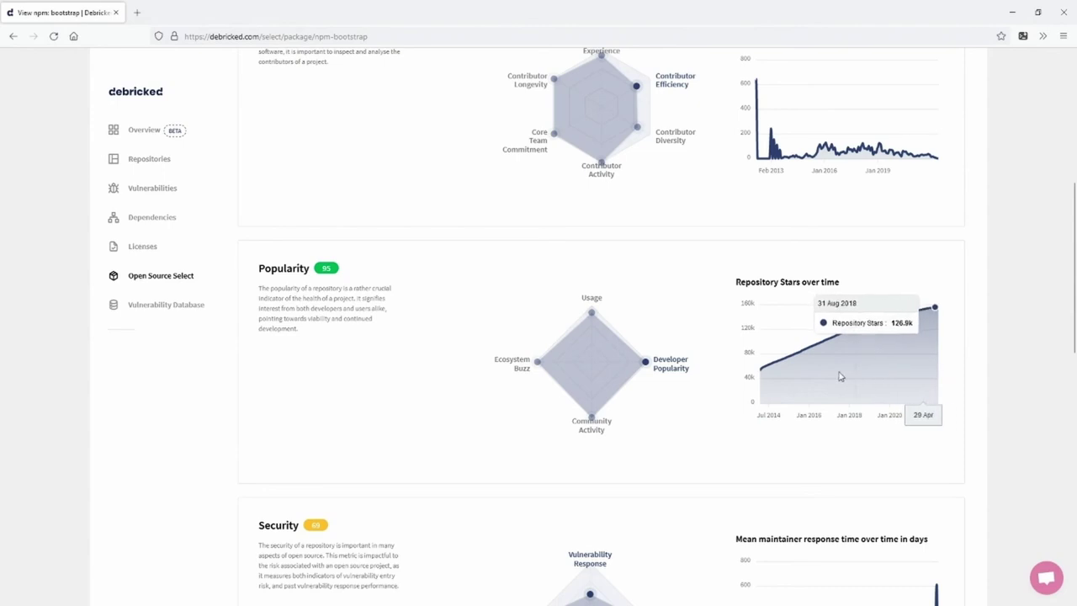
Examine bootstrap's security metrics, including Vulnerability Response and the mean maintainer response time, and look through the rest of the page
{"action": "scroll", "coordinate": [471, 349], "scroll_direction": "down", "scroll_amount": 3}
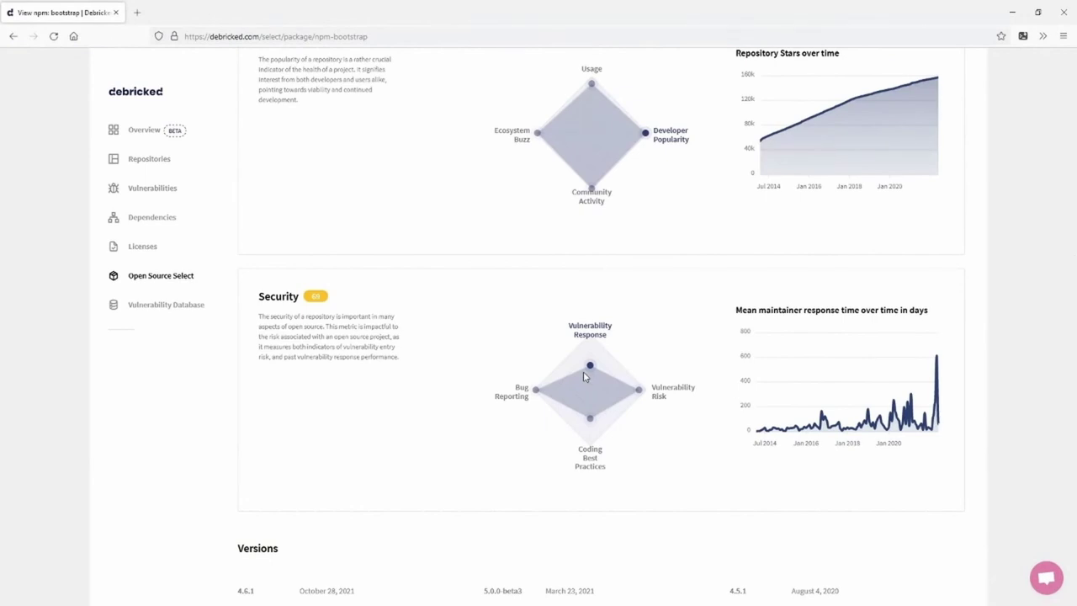
{"action": "mouse_move", "coordinate": [591, 370]}
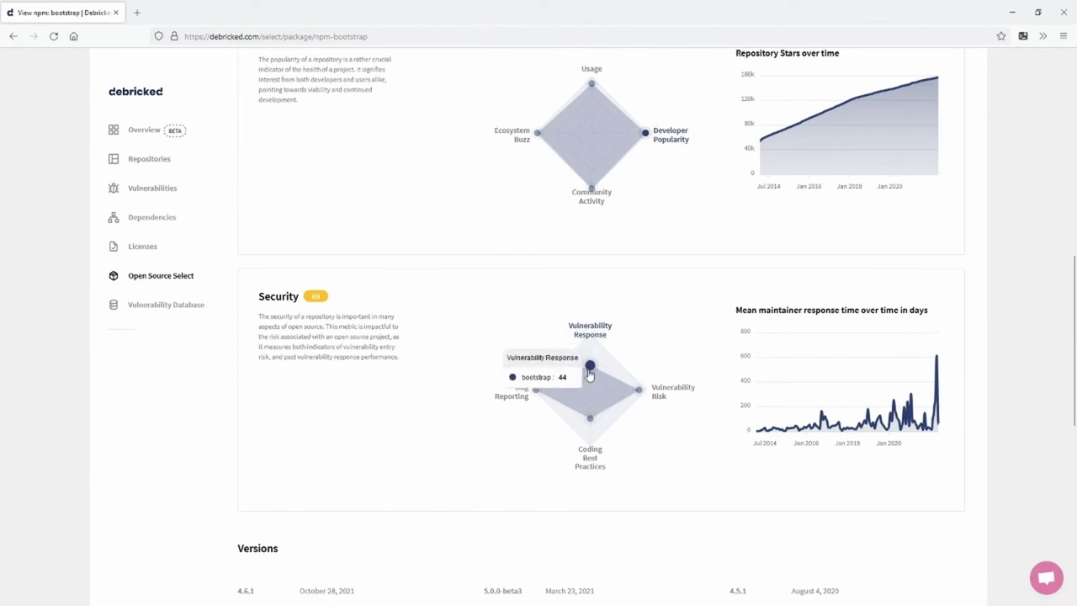
{"action": "mouse_move", "coordinate": [862, 397]}
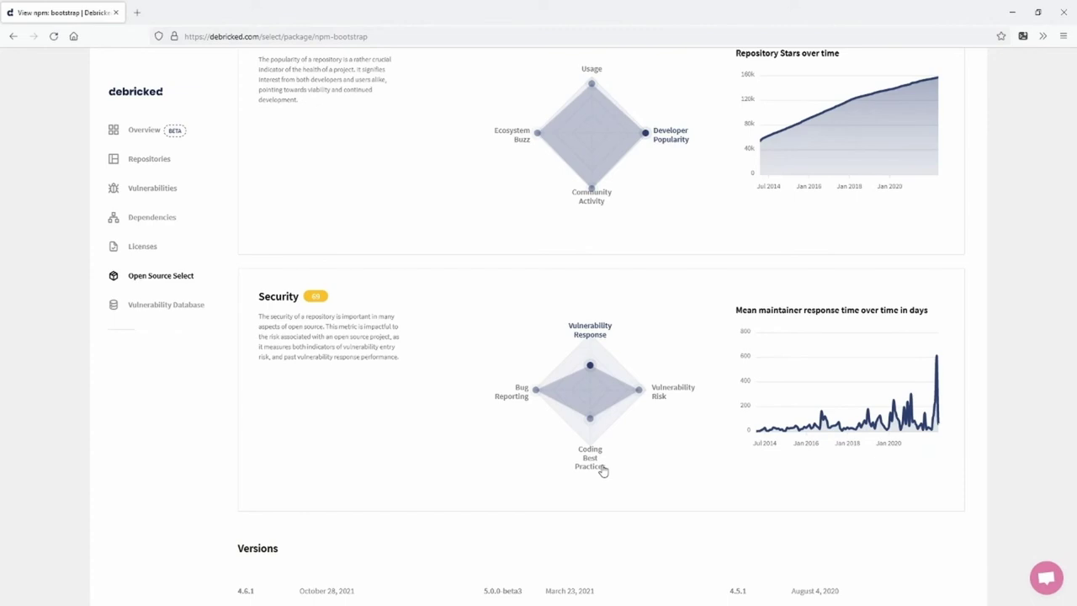
{"action": "scroll", "coordinate": [586, 399], "scroll_direction": "down", "scroll_amount": 3}
{"action": "scroll", "coordinate": [589, 404], "scroll_direction": "up", "scroll_amount": 10}
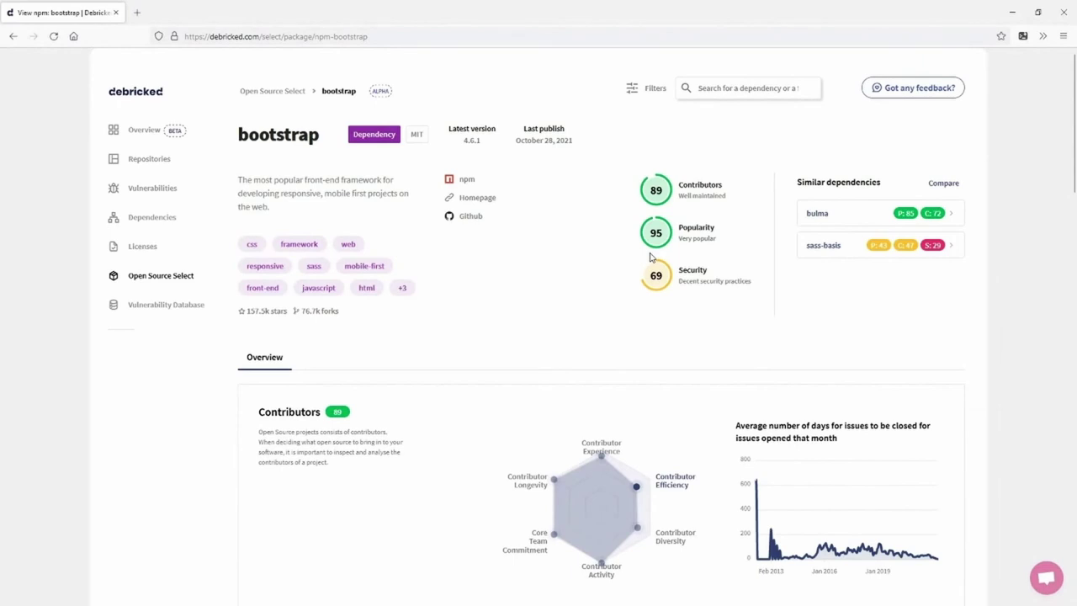
Search Open Source Select for react and add the react package to the comparison
{"action": "left_click", "coordinate": [192, 275]}
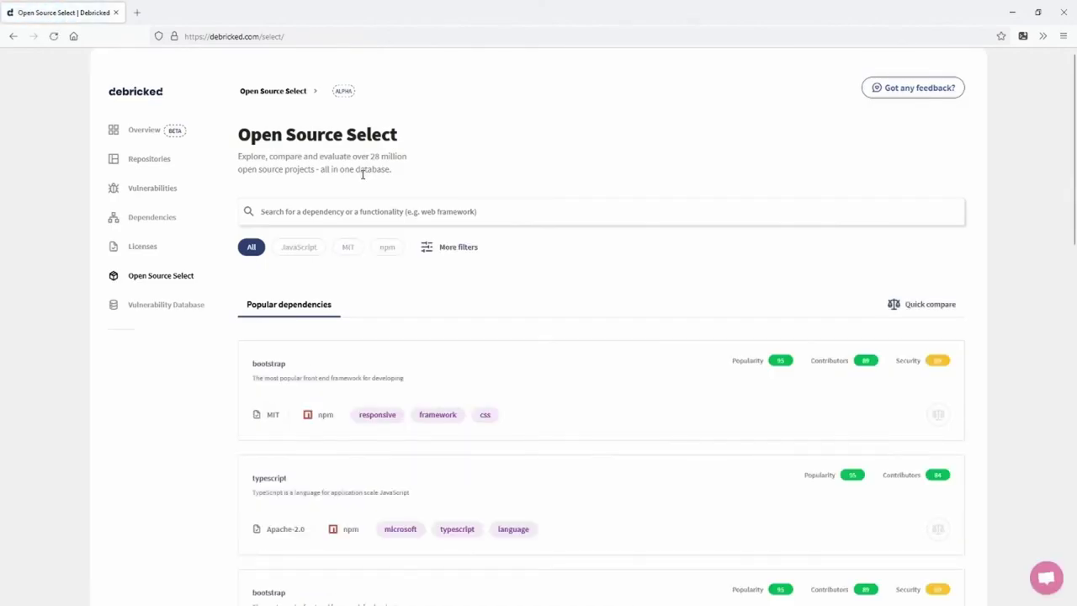
{"action": "left_click", "coordinate": [358, 214]}
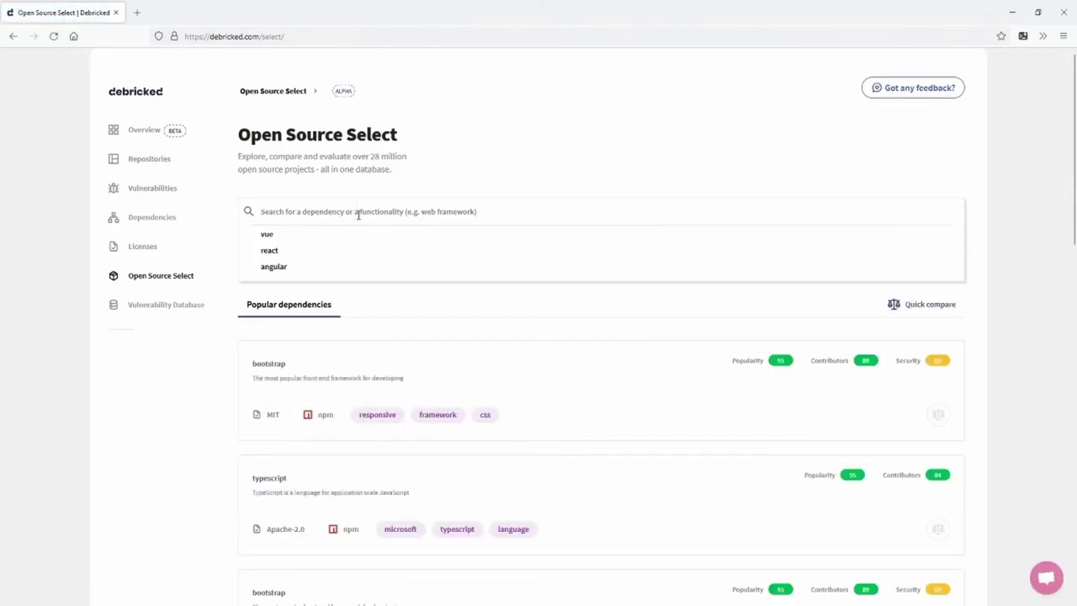
{"action": "left_click", "coordinate": [312, 252]}
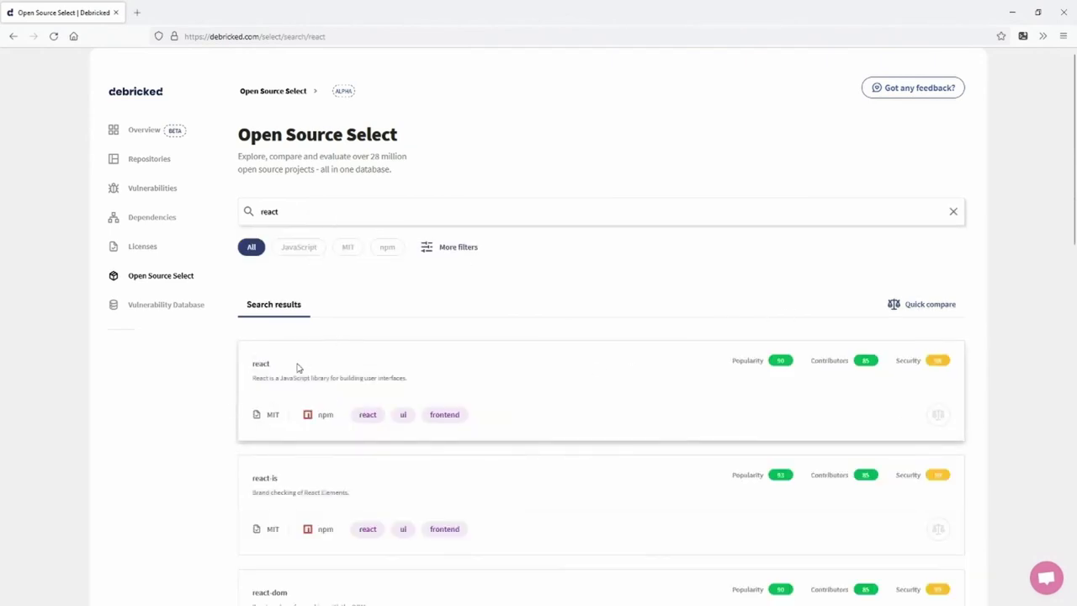
{"action": "left_click", "coordinate": [938, 415]}
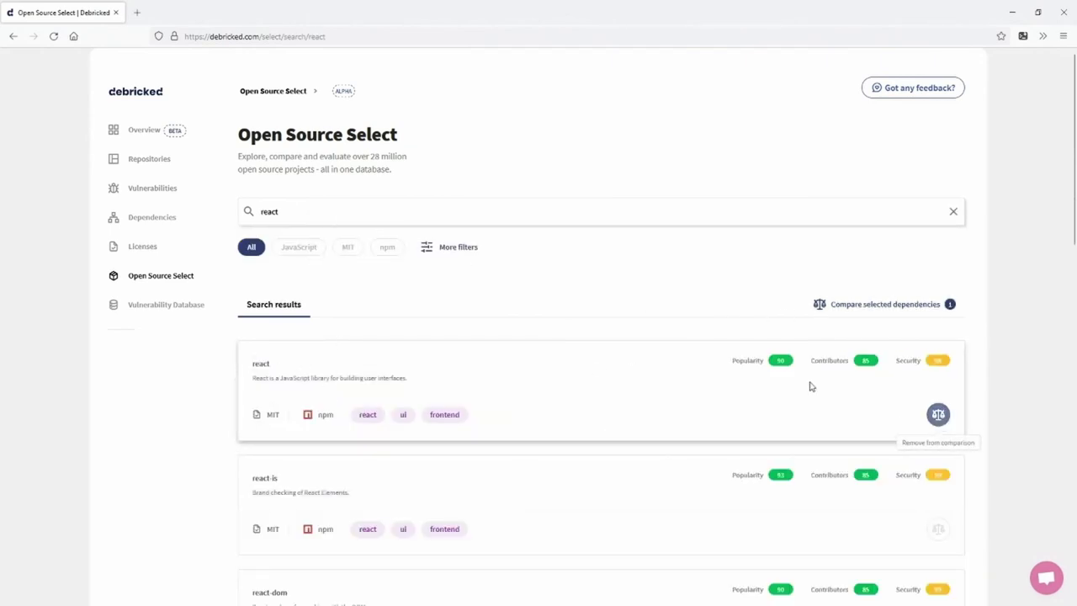
{"action": "left_click", "coordinate": [310, 204]}
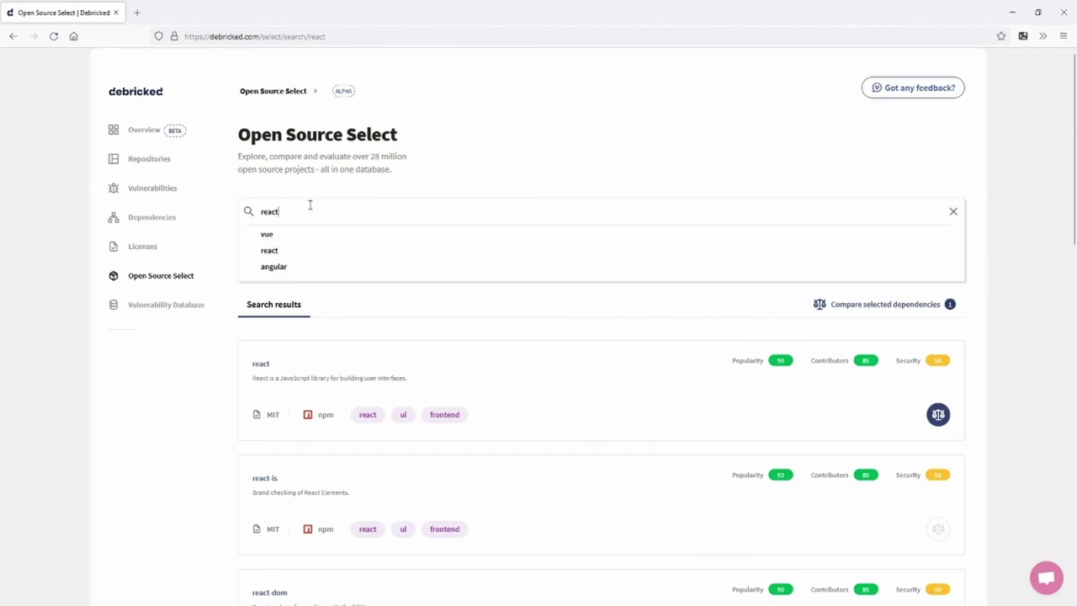
{"action": "left_click", "coordinate": [286, 268]}
{"action": "left_click", "coordinate": [938, 414]}
{"action": "left_click", "coordinate": [875, 307]}
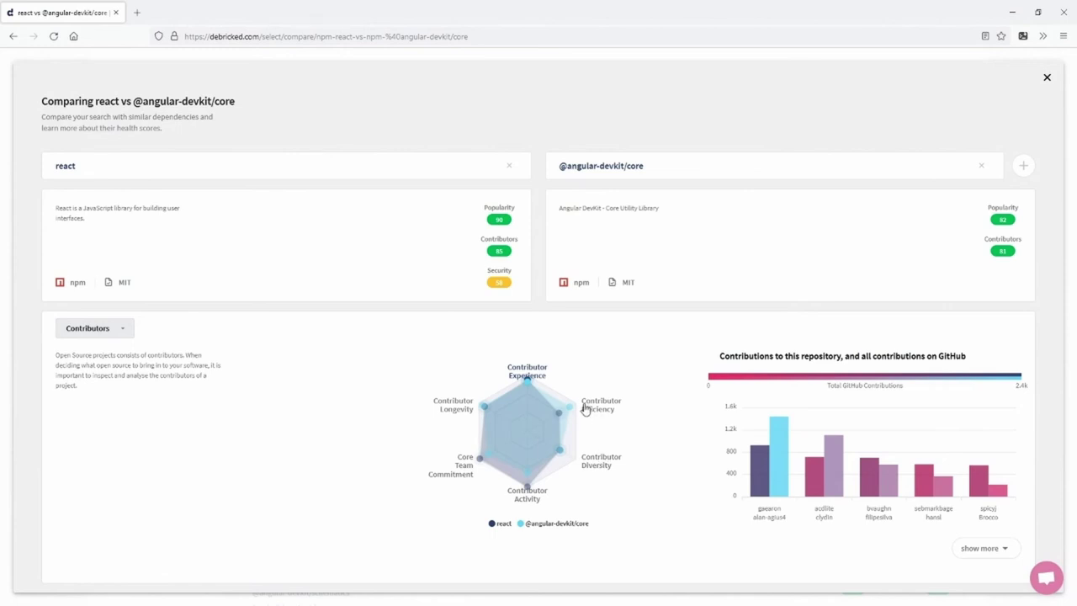
{"action": "mouse_move", "coordinate": [570, 413]}
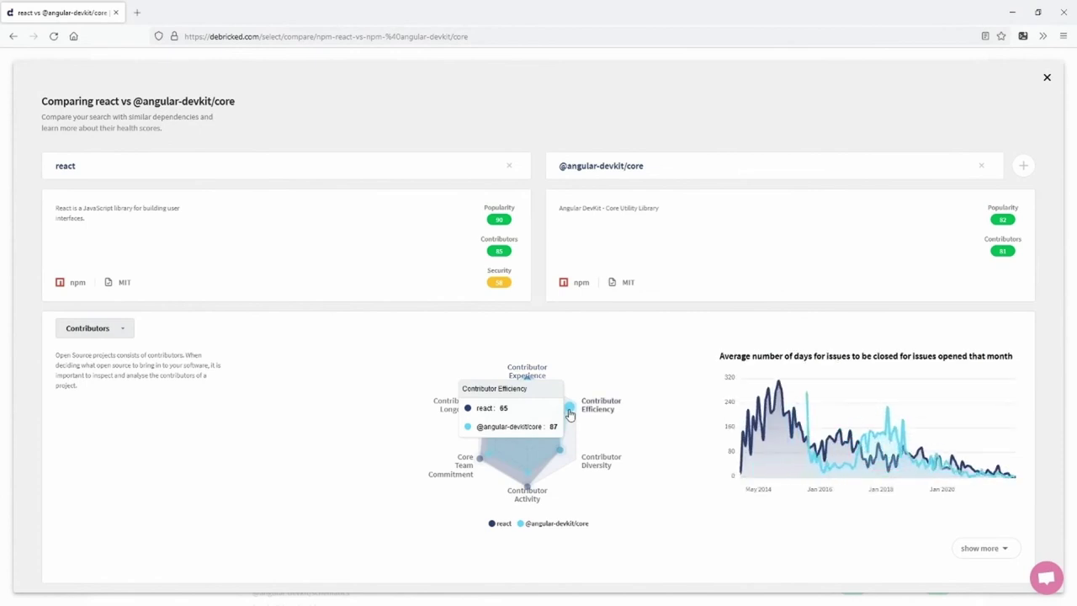
{"action": "mouse_move", "coordinate": [907, 459]}
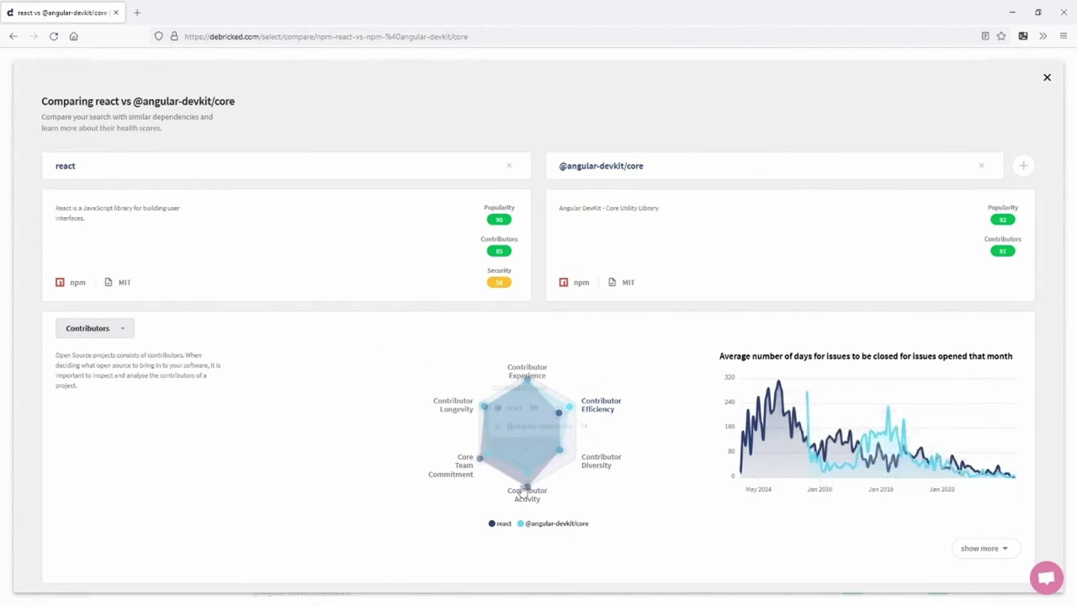
{"action": "mouse_move", "coordinate": [528, 494]}
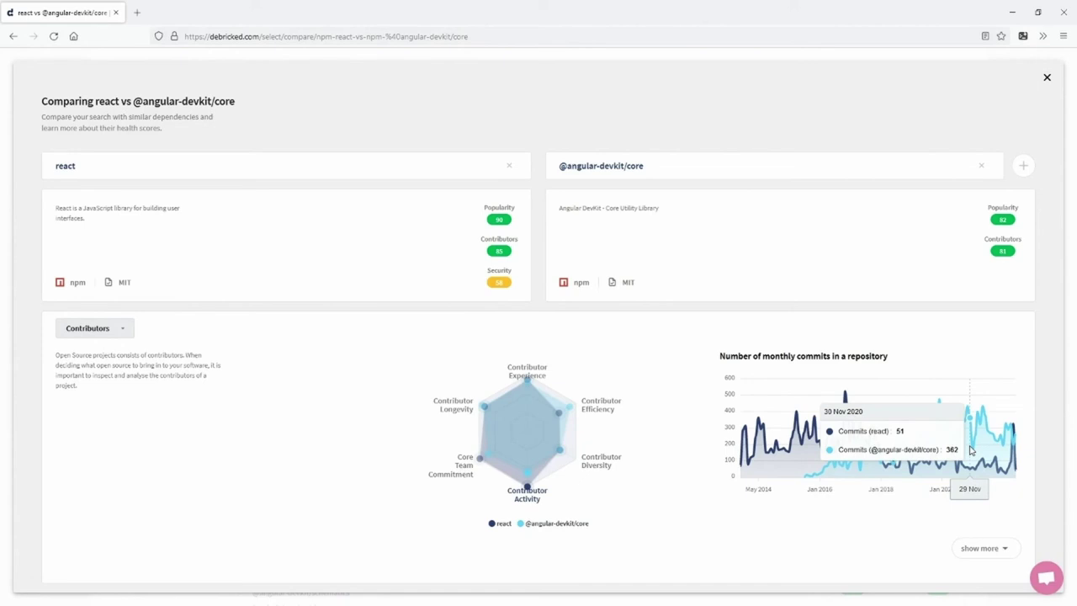
{"action": "left_click", "coordinate": [1047, 77]}
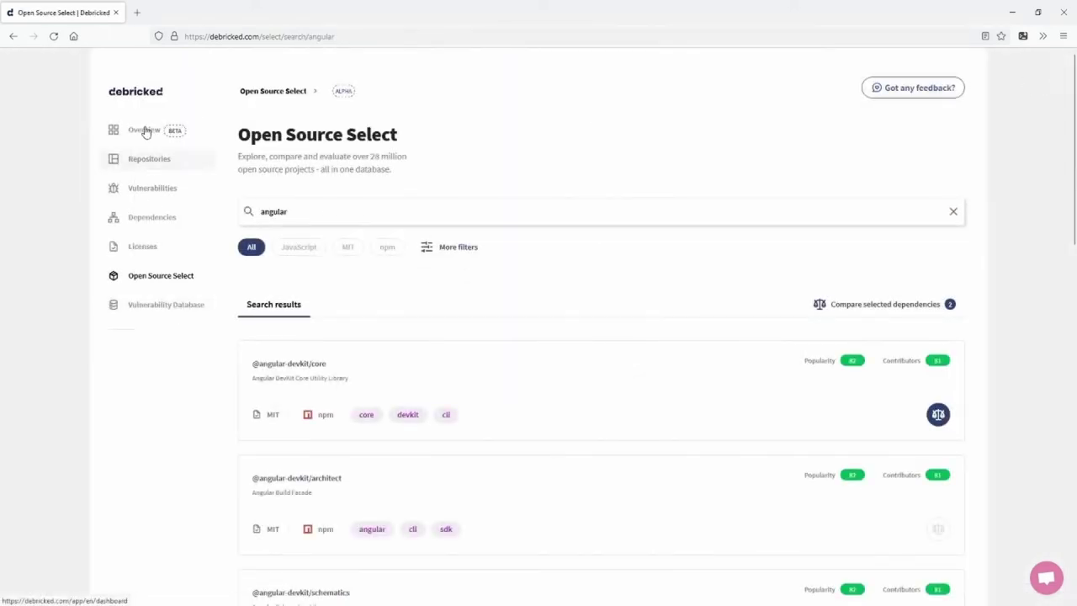
Open the Automations rules by way of the Overview and start a new rule limited to the juice-shop repository
{"action": "left_click", "coordinate": [145, 138]}
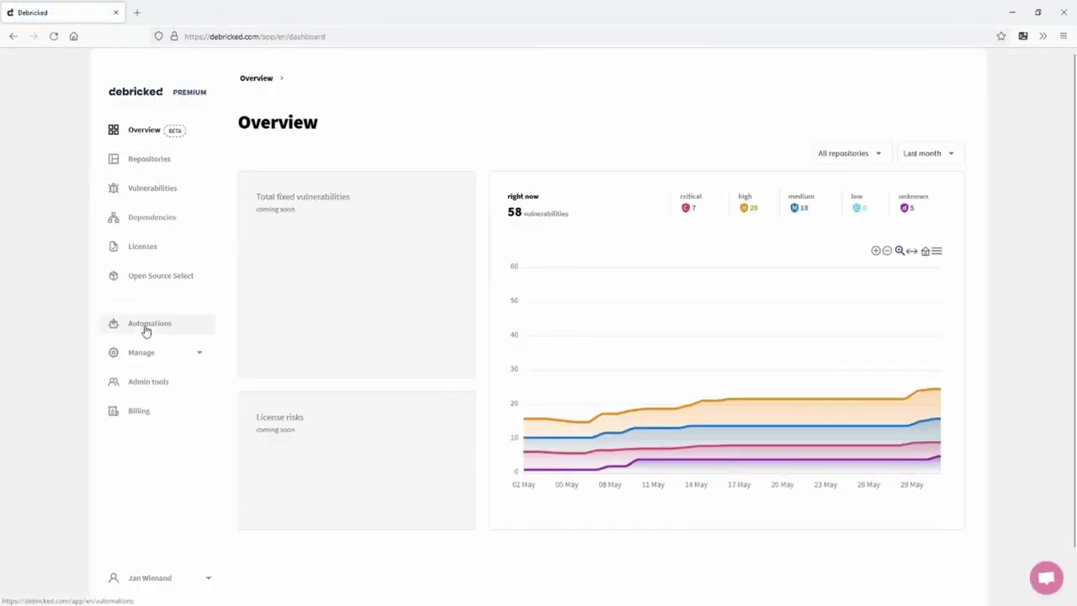
{"action": "left_click", "coordinate": [146, 328]}
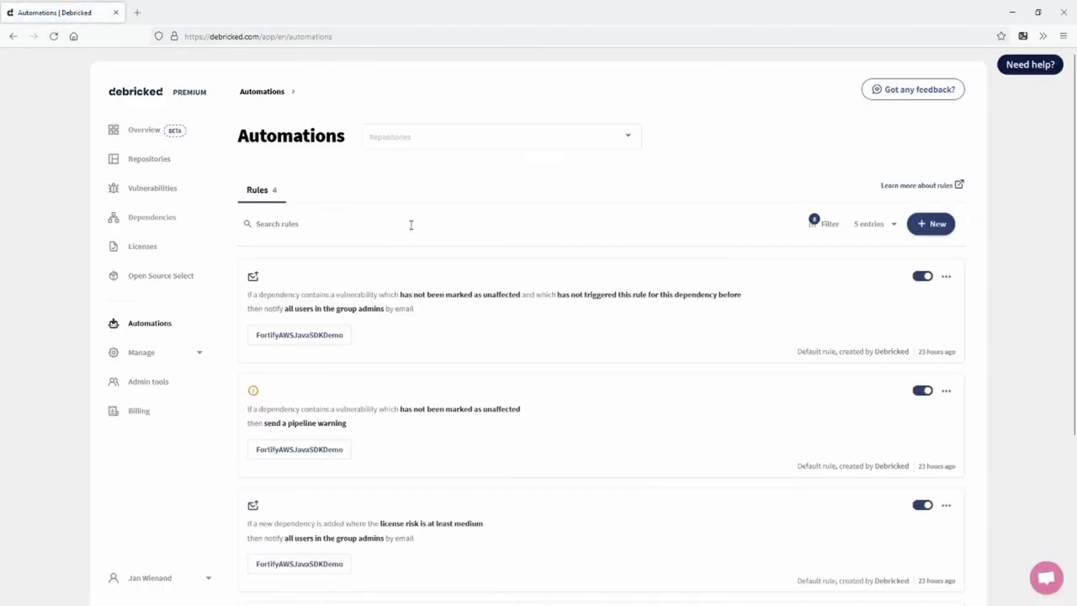
{"action": "left_click", "coordinate": [936, 229]}
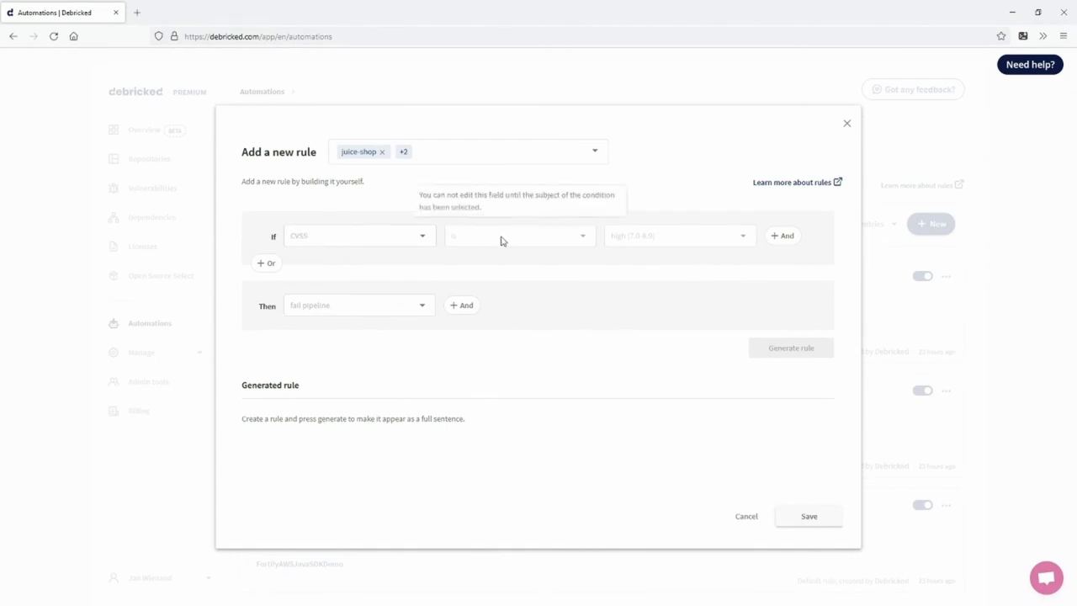
{"action": "left_click", "coordinate": [309, 238]}
{"action": "left_click", "coordinate": [404, 152]}
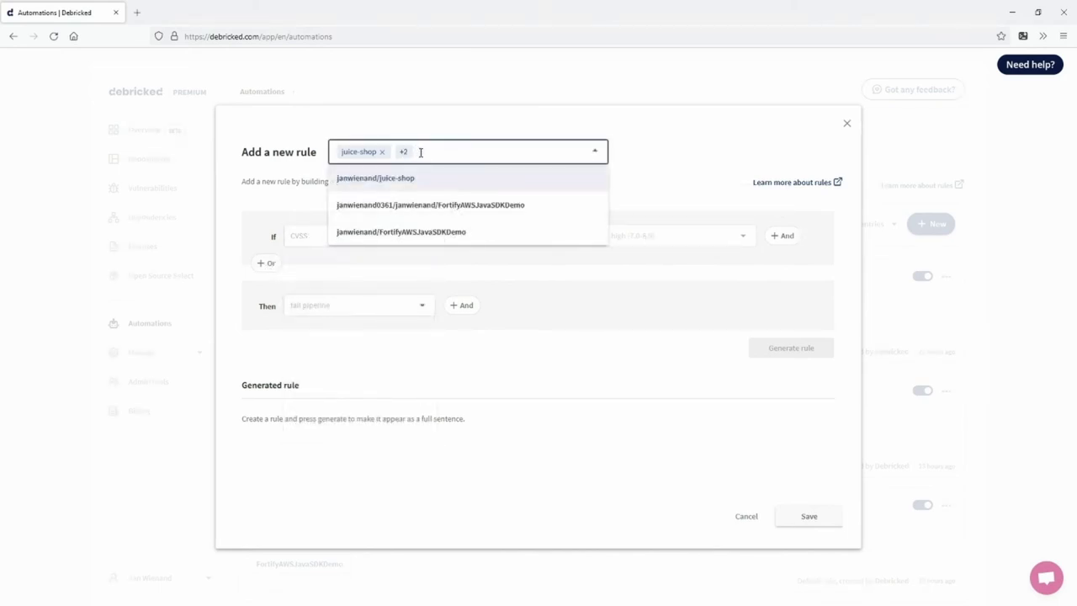
{"action": "left_click", "coordinate": [680, 168]}
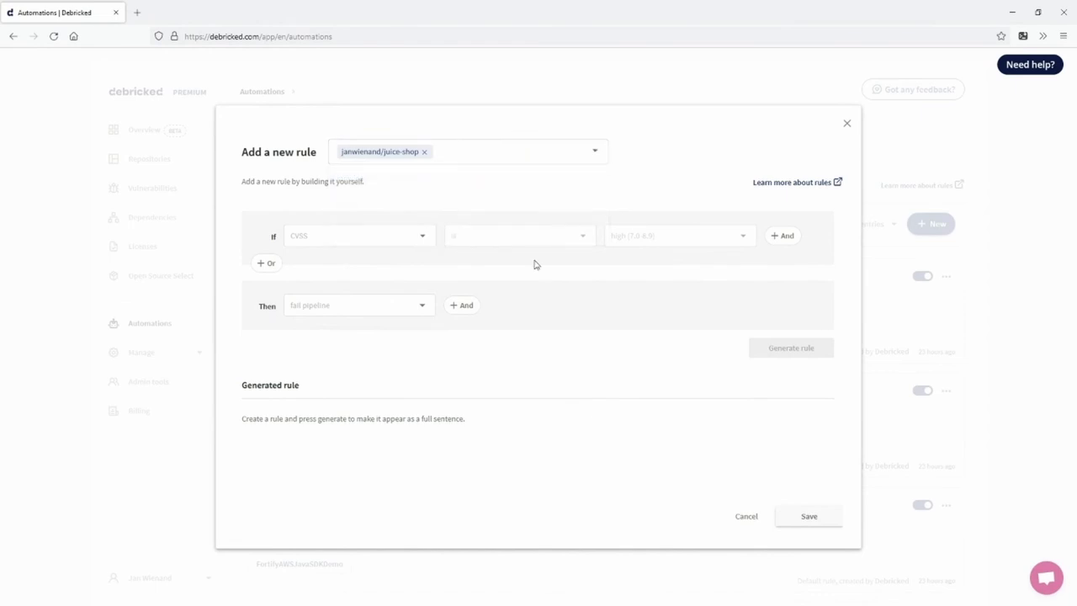
Define the rule to fail the pipeline if CVSS is at least high (7.0-8.9), and generate it
{"action": "left_click", "coordinate": [387, 240]}
{"action": "left_click", "coordinate": [331, 314]}
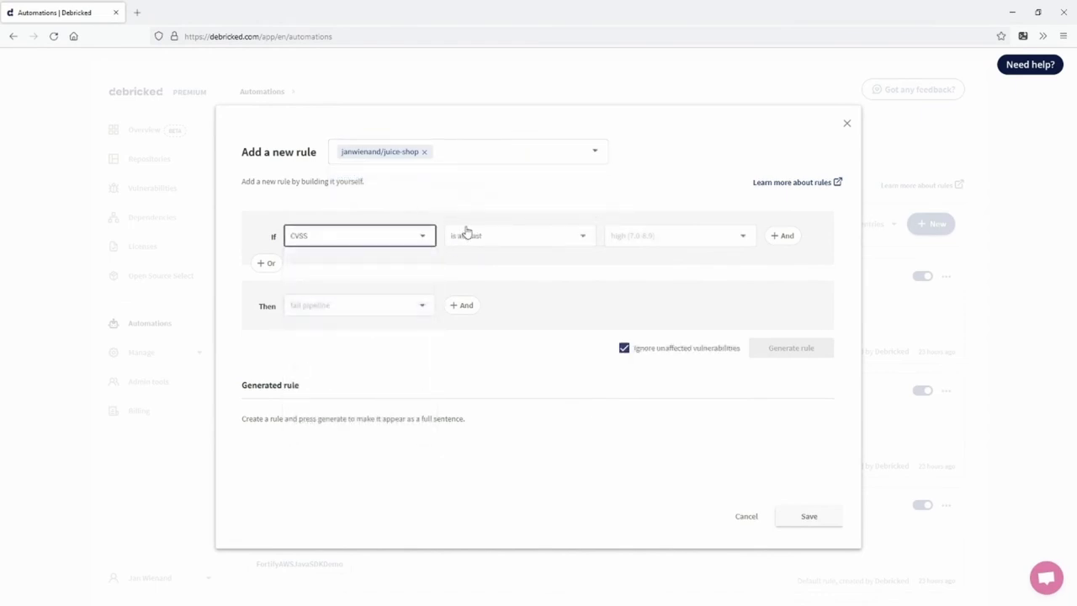
{"action": "left_click", "coordinate": [658, 244]}
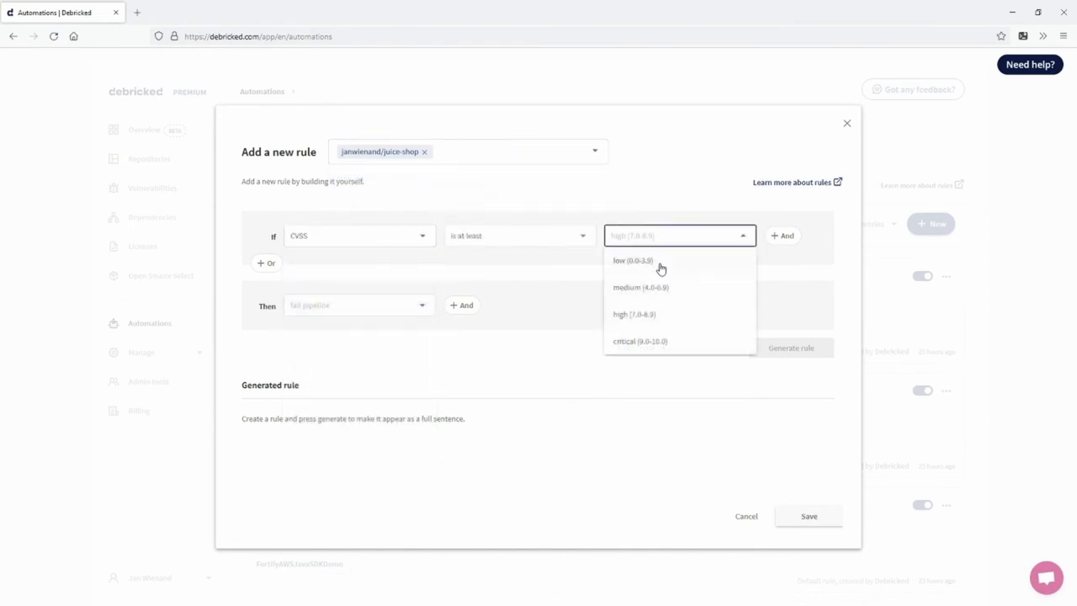
{"action": "left_click", "coordinate": [656, 322]}
{"action": "left_click", "coordinate": [305, 309]}
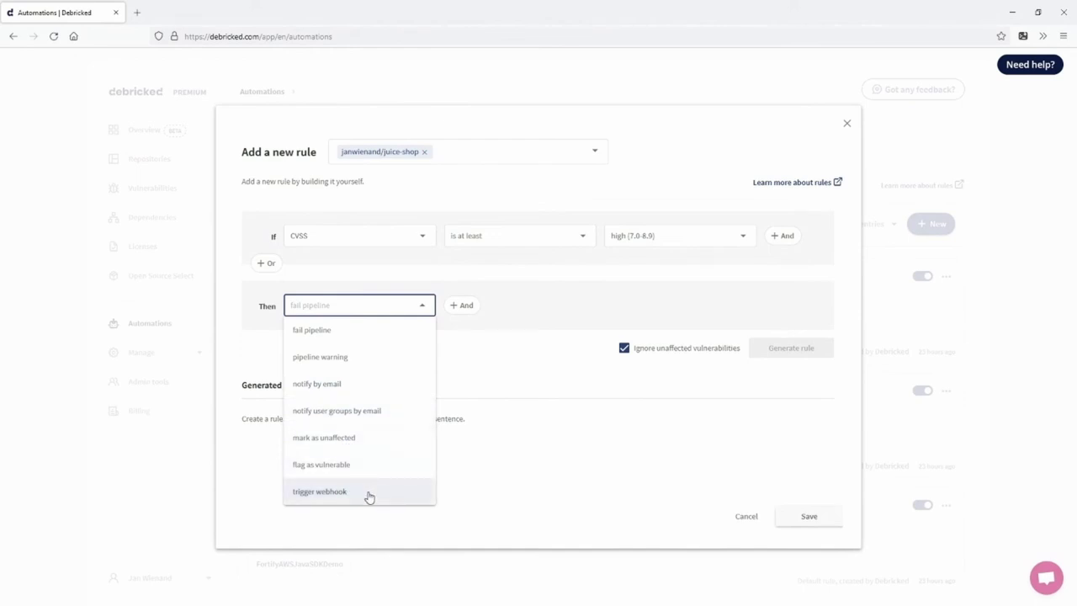
{"action": "left_click", "coordinate": [337, 333]}
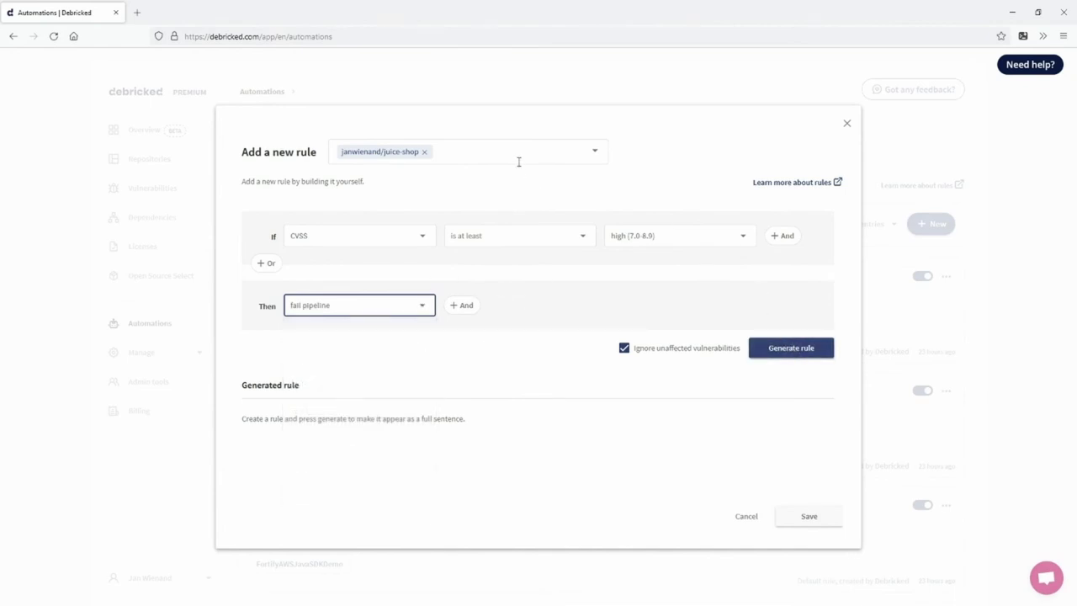
{"action": "left_click", "coordinate": [800, 351]}
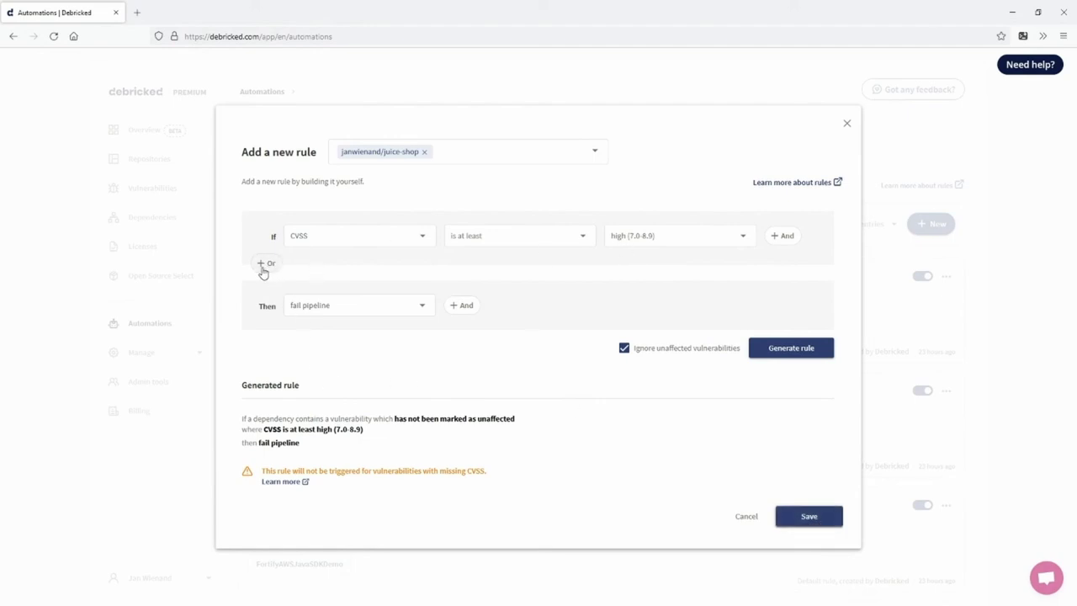
Add a second required condition that the branch is master, and regenerate the rule
{"action": "left_click", "coordinate": [787, 240]}
{"action": "left_click", "coordinate": [328, 270]}
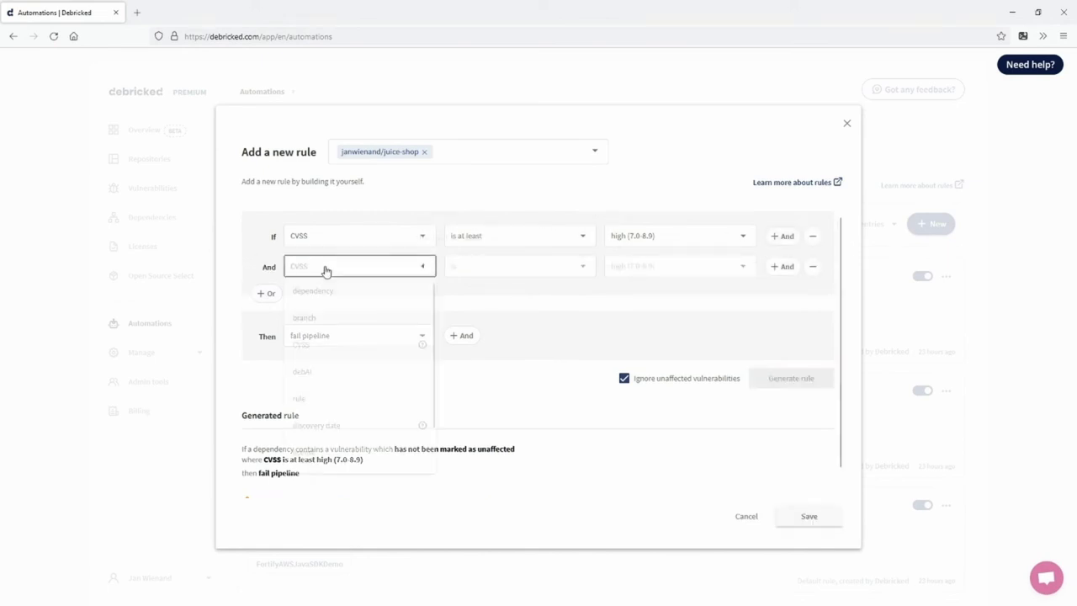
{"action": "left_click", "coordinate": [320, 318]}
{"action": "left_click", "coordinate": [654, 267]}
{"action": "left_click", "coordinate": [644, 296]}
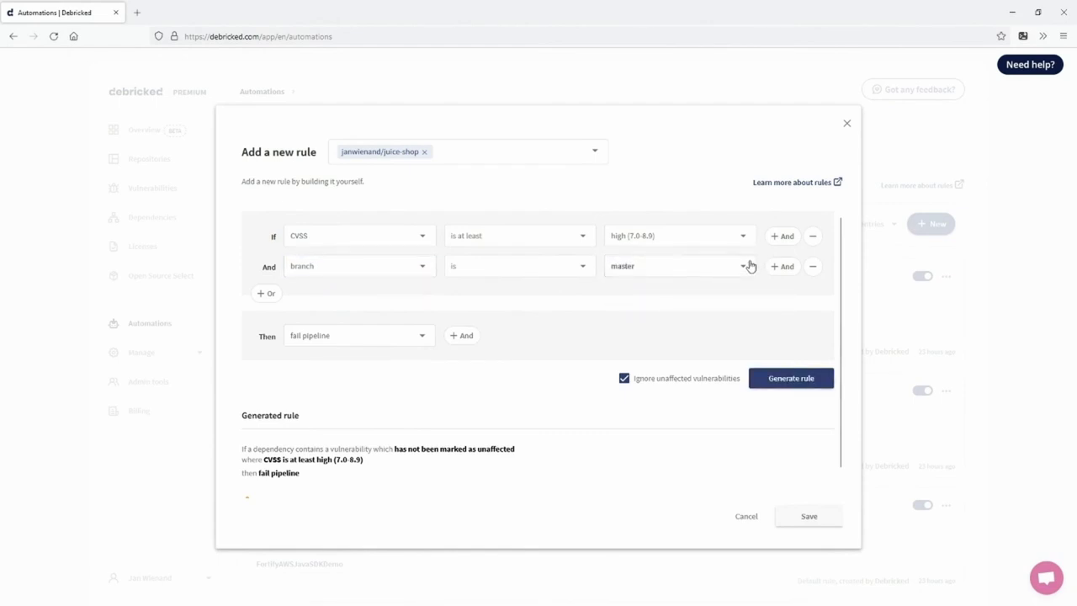
{"action": "left_click", "coordinate": [798, 380]}
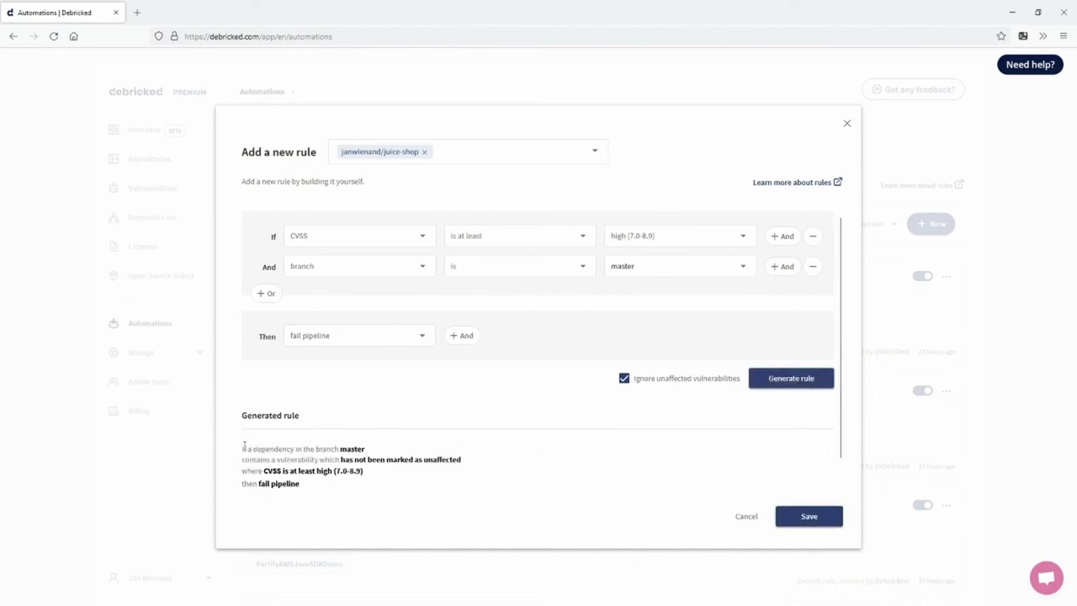
Read through the generated rule sentence and discard the new rule without saving it
{"action": "left_click_drag", "start_coordinate": [244, 447], "coordinate": [312, 496]}
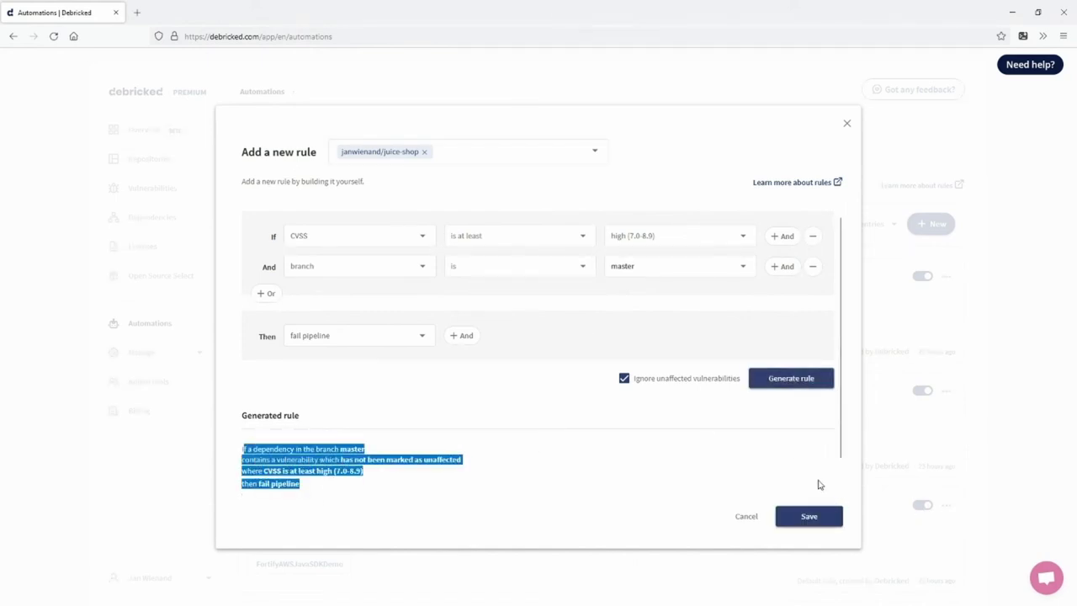
{"action": "left_click", "coordinate": [808, 477]}
{"action": "scroll", "coordinate": [808, 458], "scroll_direction": "down", "scroll_amount": 1}
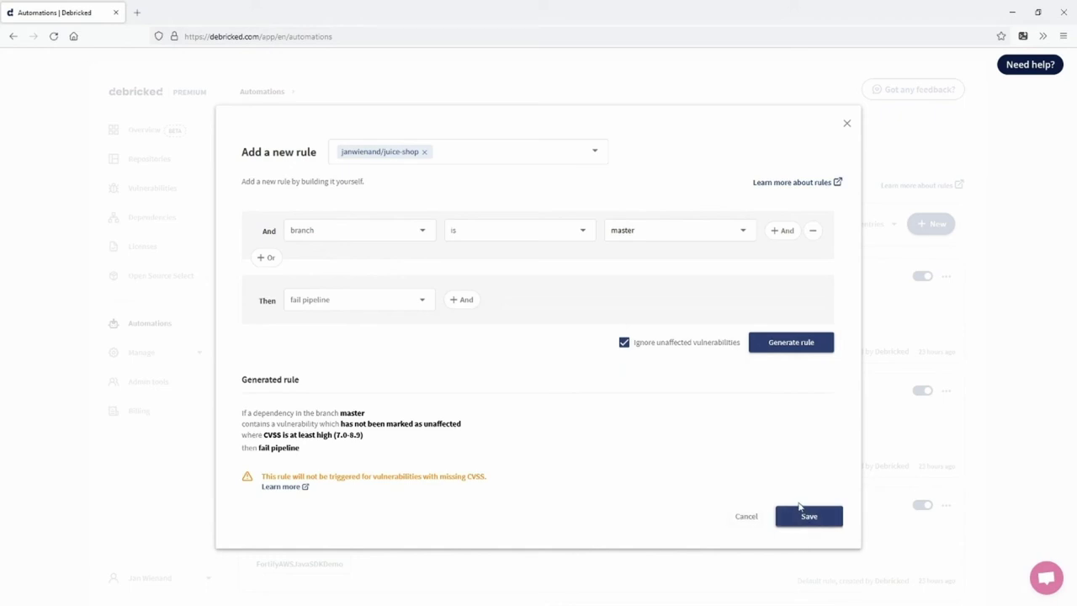
{"action": "left_click", "coordinate": [745, 517]}
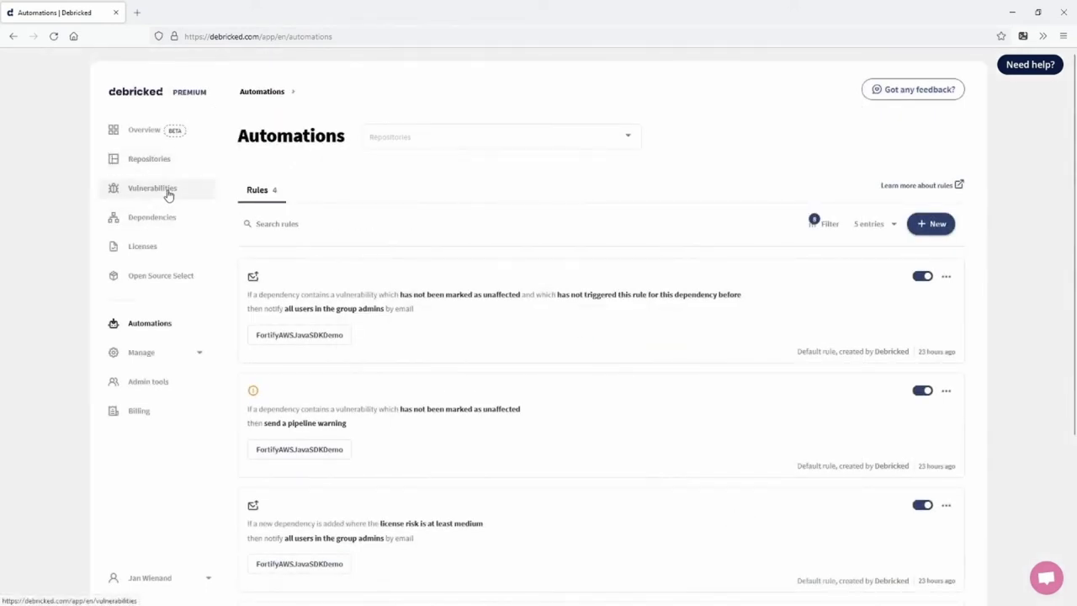